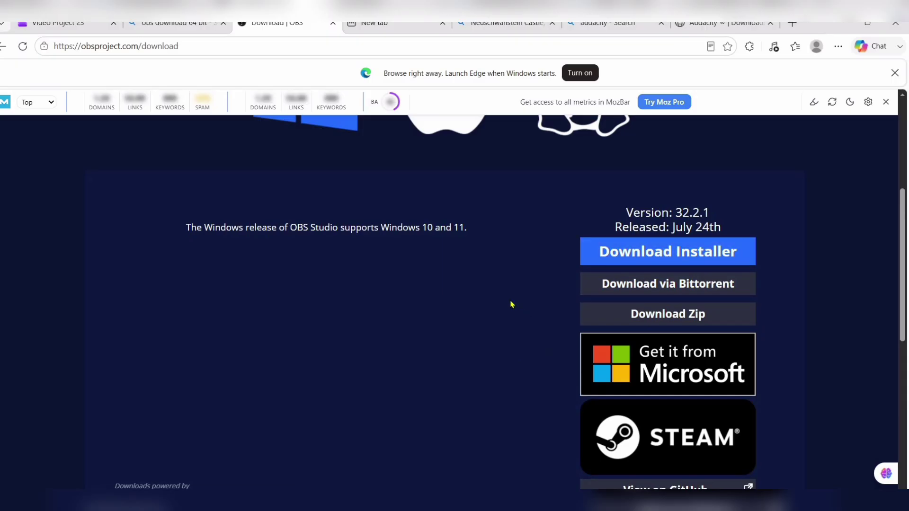
{"action": "scroll", "coordinate": [510, 304], "scroll_direction": "up", "scroll_amount": 5}
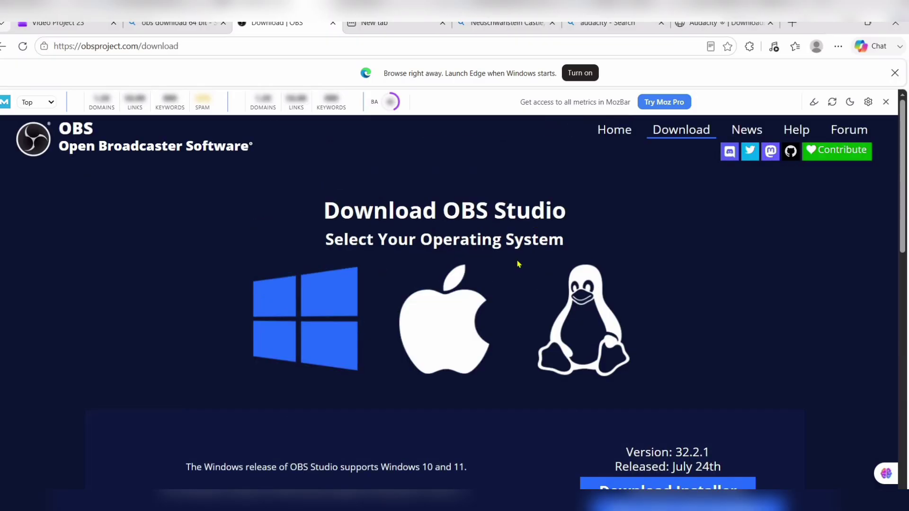
{"action": "scroll", "coordinate": [651, 365], "scroll_direction": "down", "scroll_amount": 3}
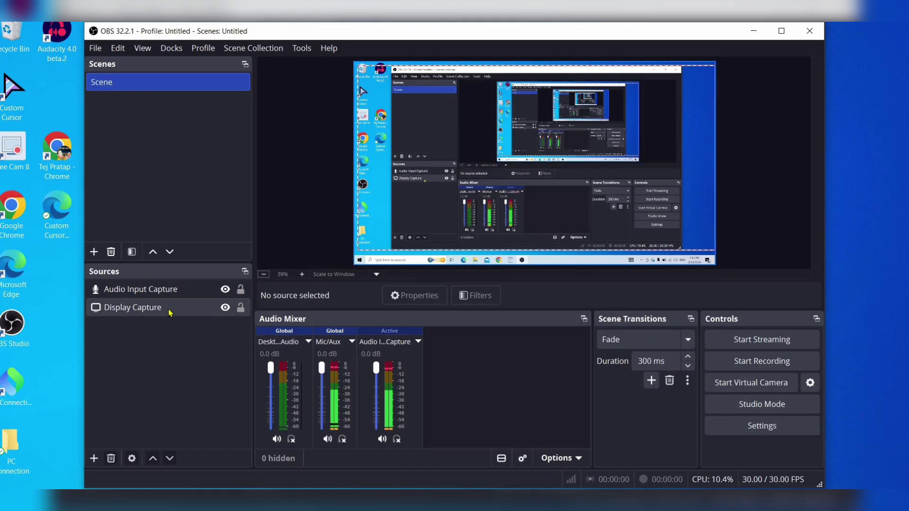
Remove the Display Capture source from the scene and confirm its deletion.
{"action": "right_click", "coordinate": [169, 313]}
{"action": "left_click", "coordinate": [431, 296]}
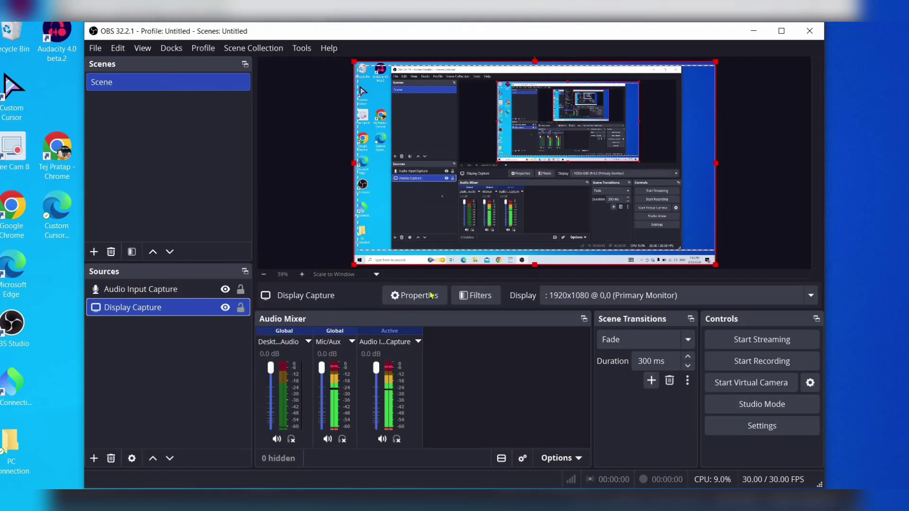
{"action": "key", "text": "Delete"}
{"action": "left_click", "coordinate": [504, 273]}
{"action": "right_click", "coordinate": [142, 287]}
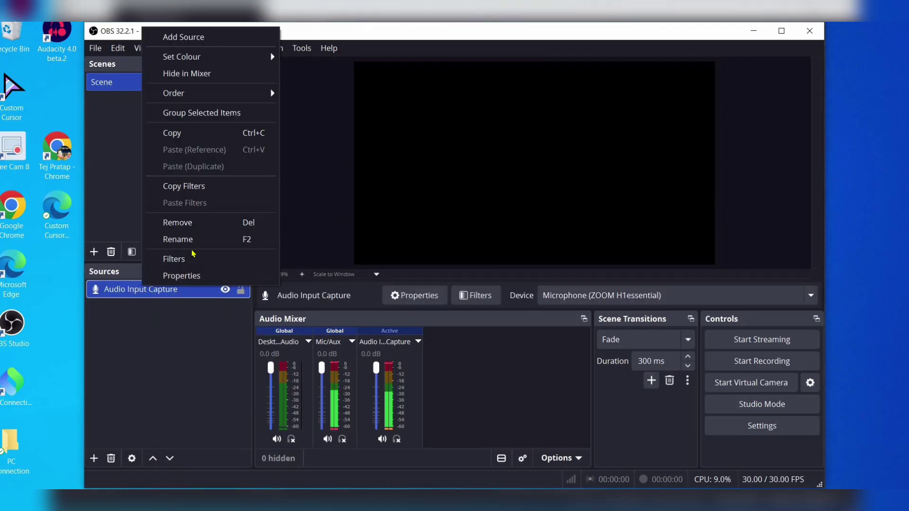
{"action": "left_click", "coordinate": [180, 239]}
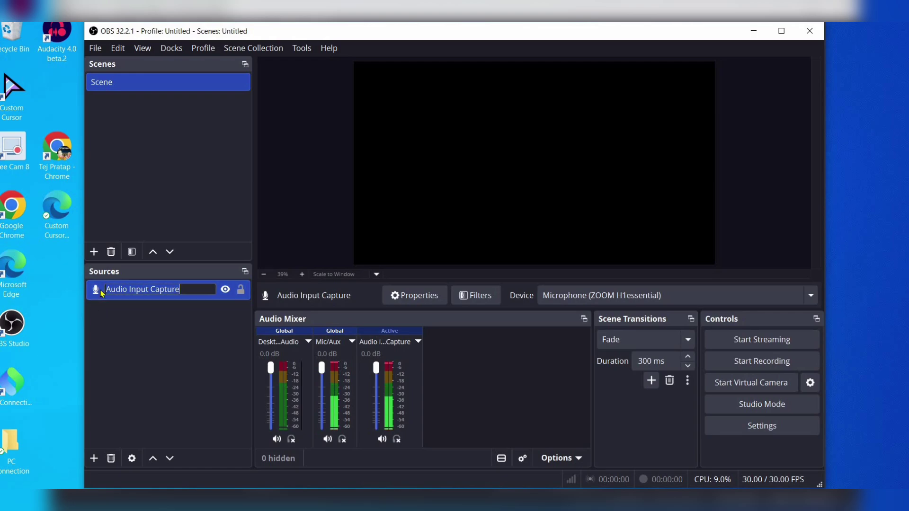
{"action": "key", "text": "Return"}
Remove the Audio Input Capture source from the scene and confirm its deletion.
{"action": "right_click", "coordinate": [142, 290]}
{"action": "left_click", "coordinate": [142, 226]}
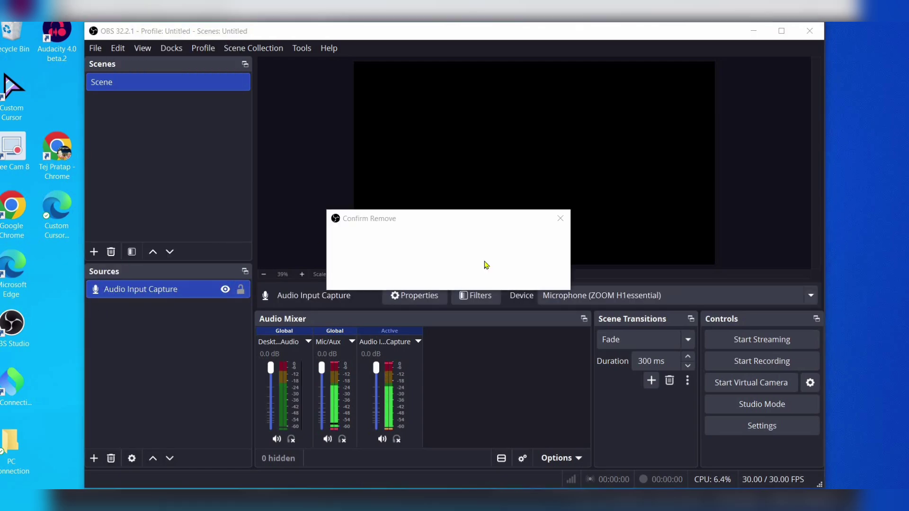
{"action": "left_click", "coordinate": [513, 273]}
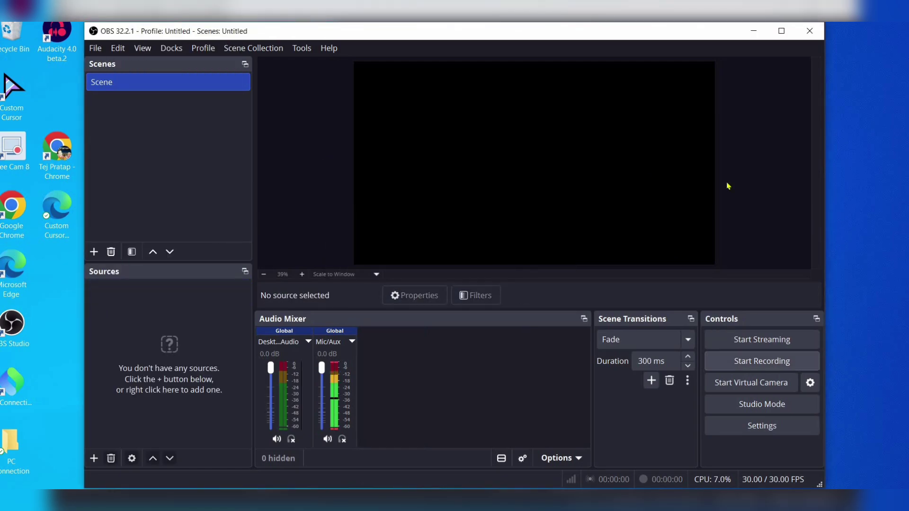
Open the program settings and look over the Appearance and Stream categories.
{"action": "left_click", "coordinate": [753, 426]}
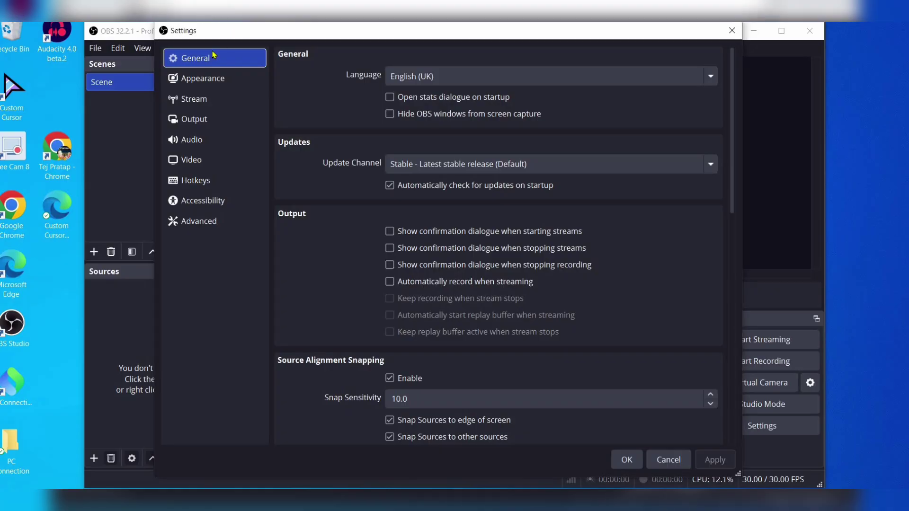
{"action": "left_click", "coordinate": [204, 81]}
{"action": "left_click", "coordinate": [255, 102]}
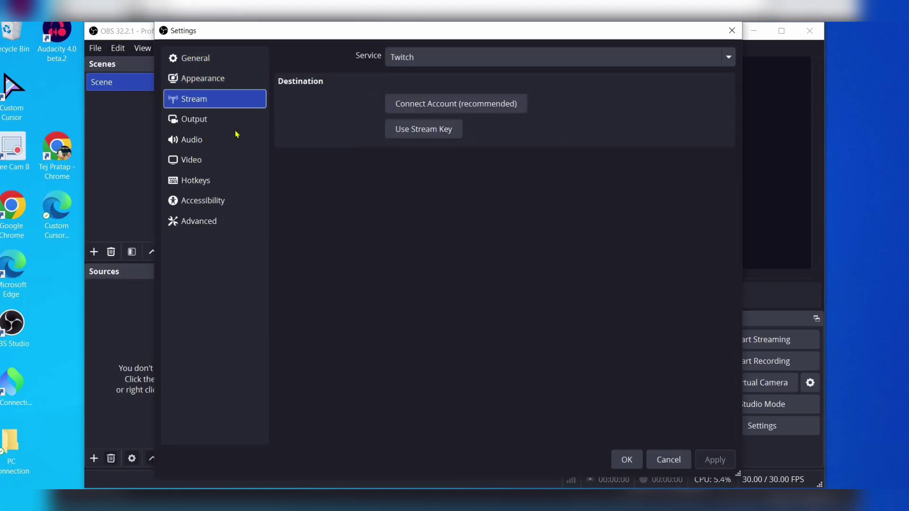
Review the streaming output settings, checking the video bitrate, audio bitrate, video encoder and encoder preset options.
{"action": "left_click", "coordinate": [217, 119]}
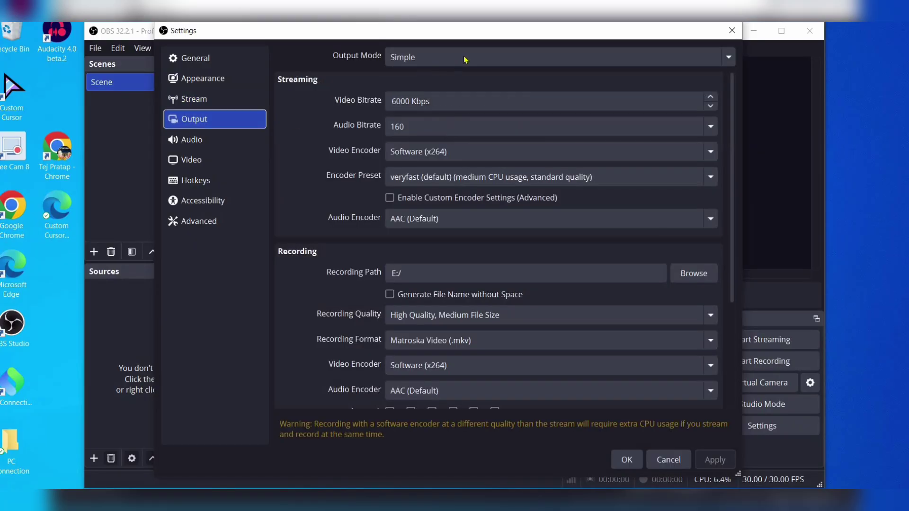
{"action": "left_click", "coordinate": [428, 101]}
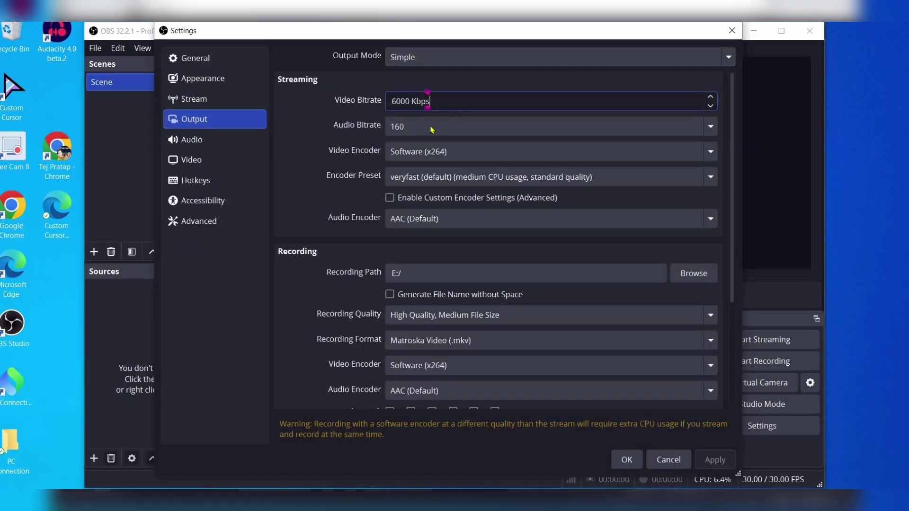
{"action": "left_click", "coordinate": [432, 129]}
{"action": "left_click", "coordinate": [439, 130]}
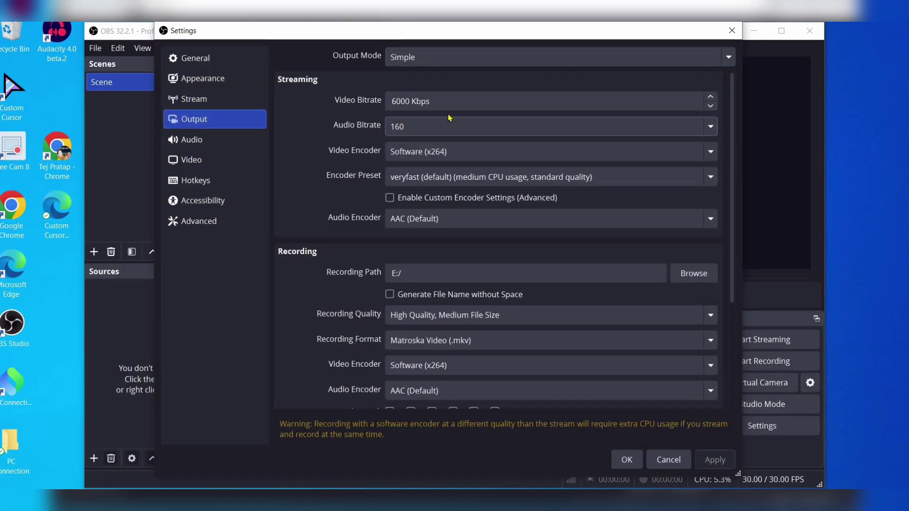
{"action": "left_click", "coordinate": [448, 151]}
{"action": "left_click", "coordinate": [342, 157]}
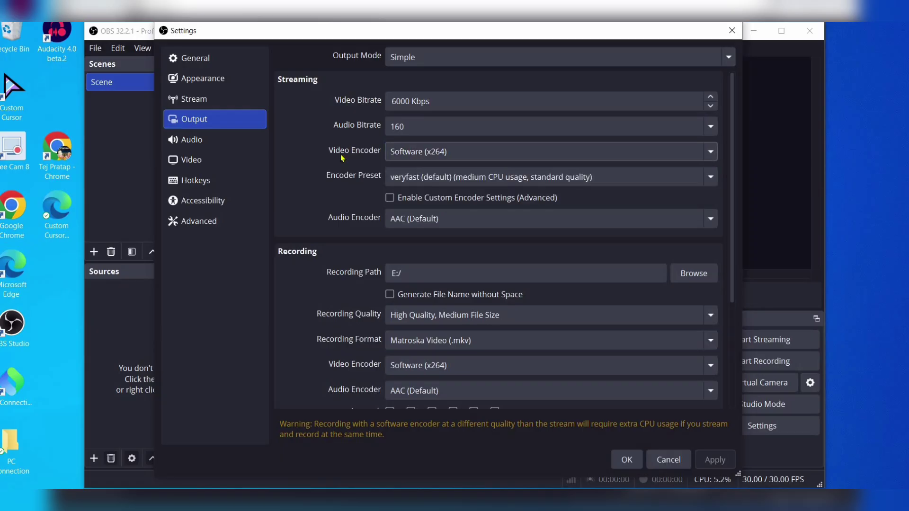
{"action": "left_click", "coordinate": [449, 151]}
{"action": "left_click", "coordinate": [462, 173]}
{"action": "left_click", "coordinate": [463, 178]}
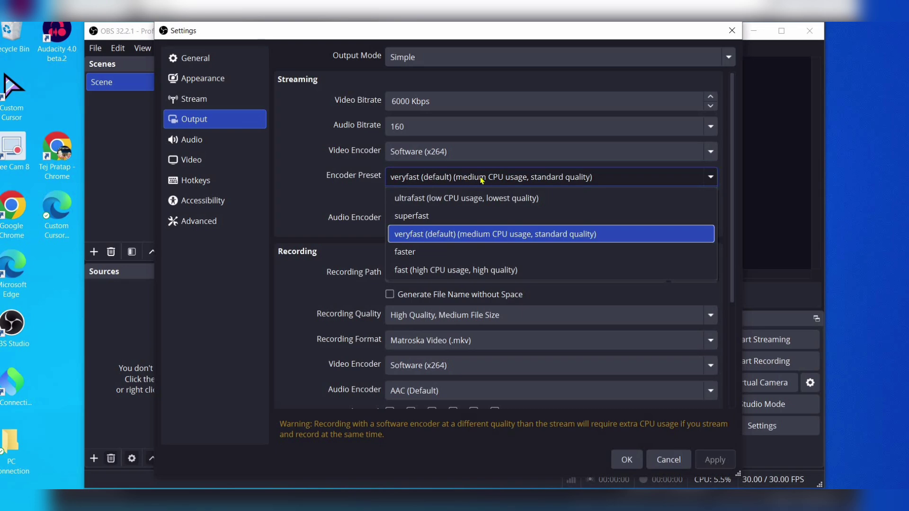
{"action": "left_click", "coordinate": [520, 179]}
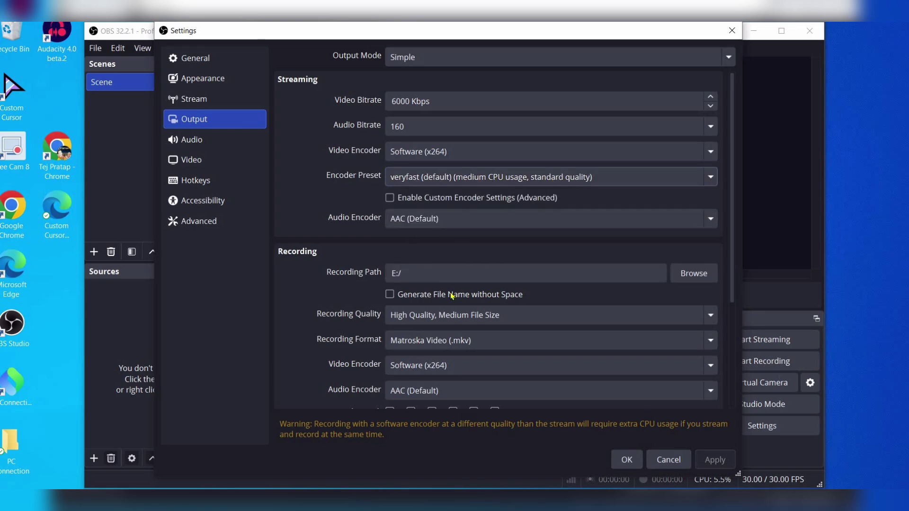
Review the recording output settings, checking the recording path, the quality choices and the available file formats.
{"action": "left_click", "coordinate": [699, 275]}
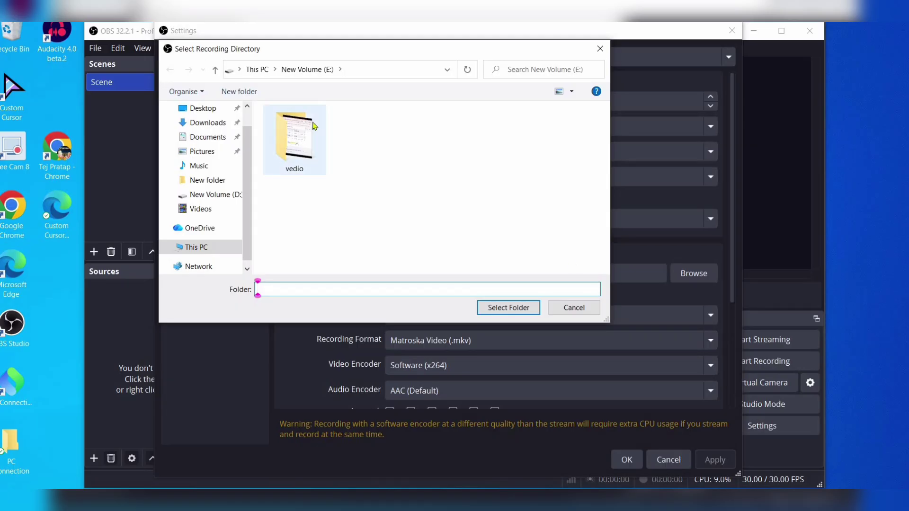
{"action": "left_click", "coordinate": [575, 308]}
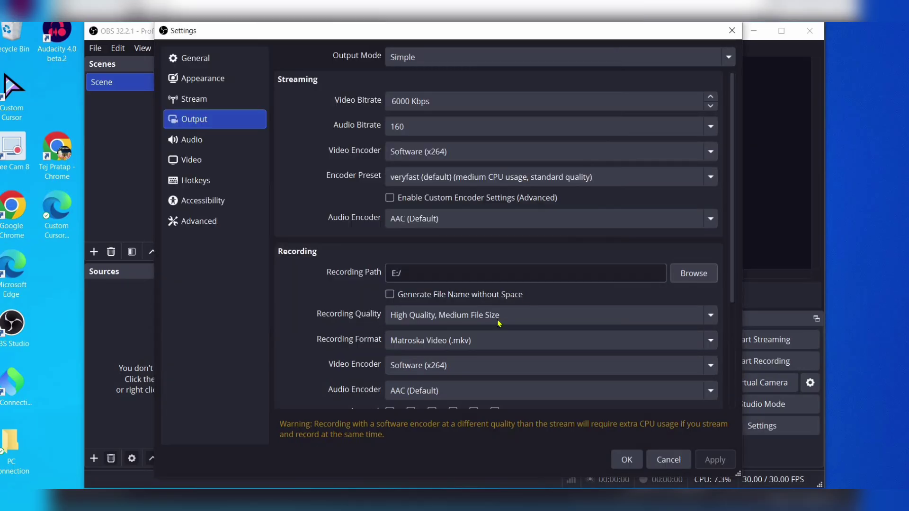
{"action": "left_click", "coordinate": [465, 316]}
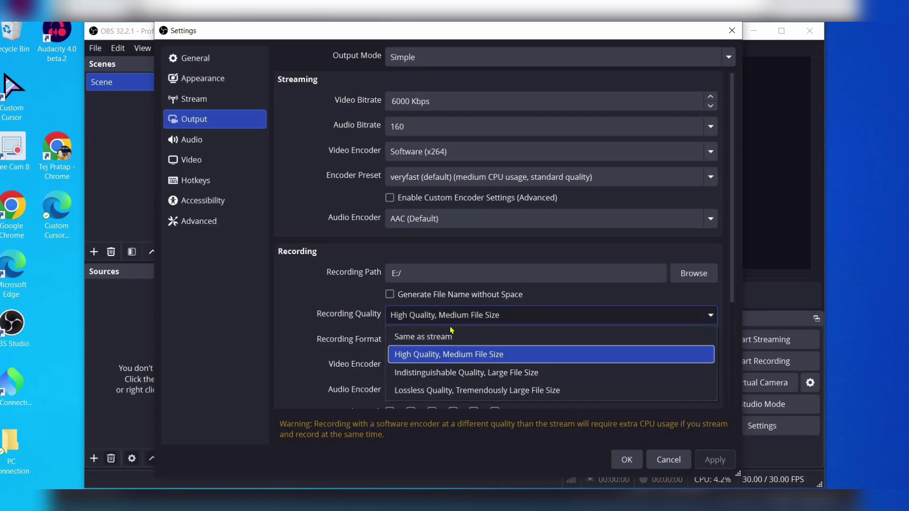
{"action": "left_click", "coordinate": [422, 354]}
{"action": "left_click", "coordinate": [417, 315]}
{"action": "left_click", "coordinate": [423, 358]}
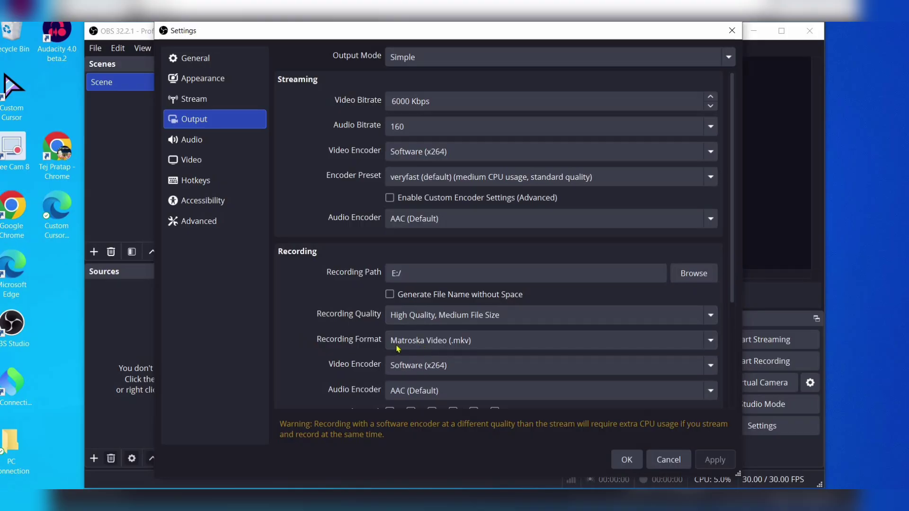
{"action": "left_click", "coordinate": [429, 342]}
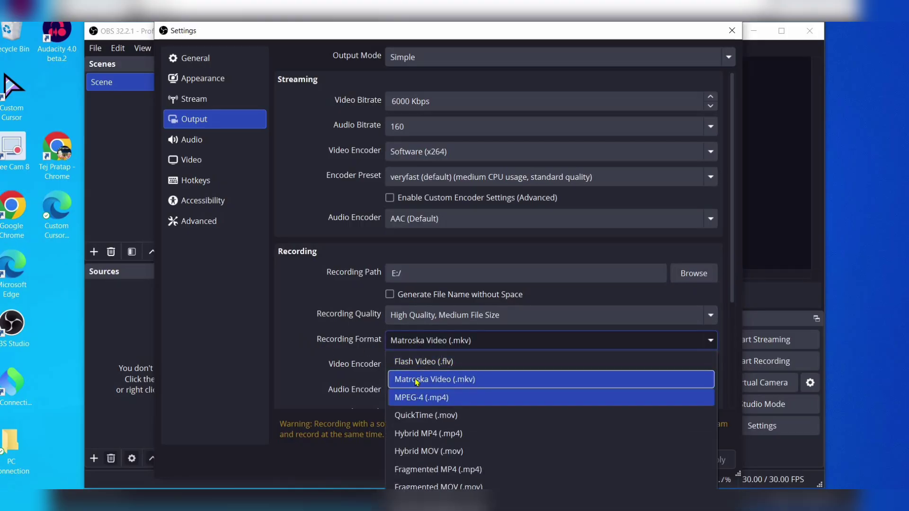
{"action": "left_click", "coordinate": [310, 359]}
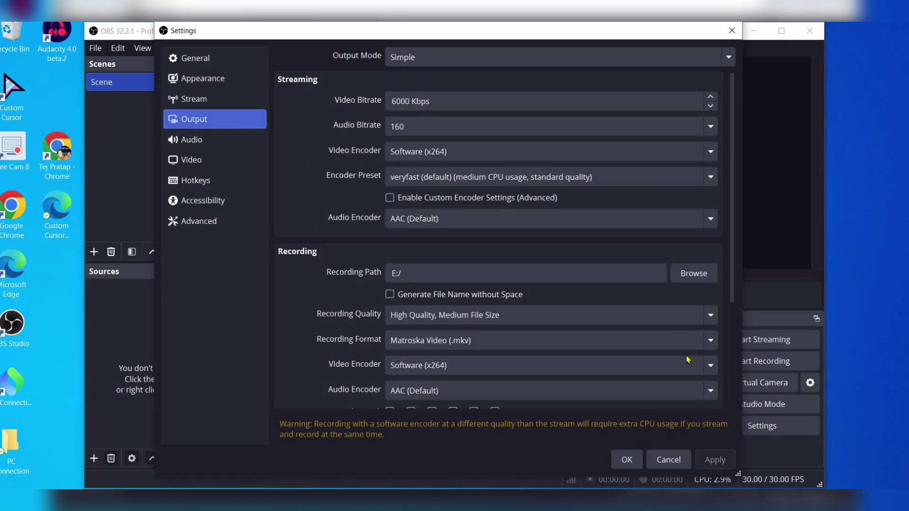
Review the audio settings, checking the sample rate choices and the microphone devices available for Mic/Auxiliary Audio.
{"action": "left_click", "coordinate": [237, 138]}
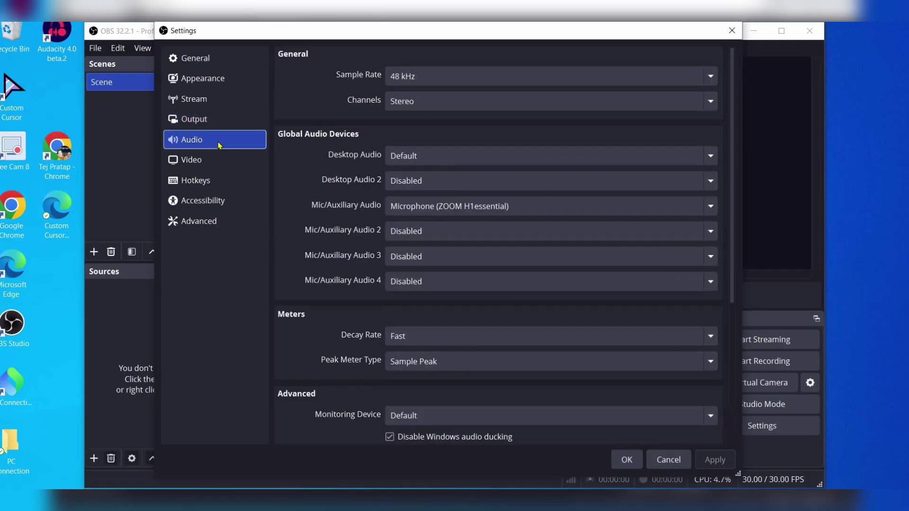
{"action": "left_click", "coordinate": [440, 77]}
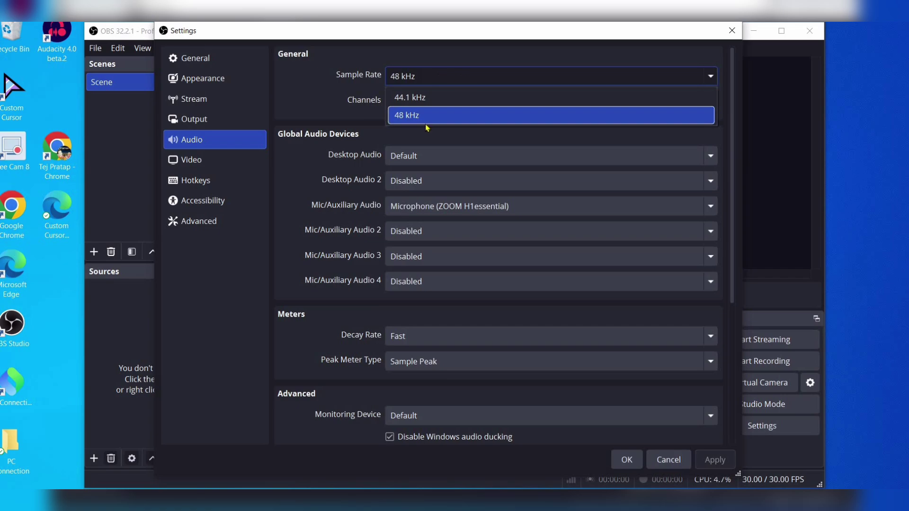
{"action": "left_click", "coordinate": [456, 122]}
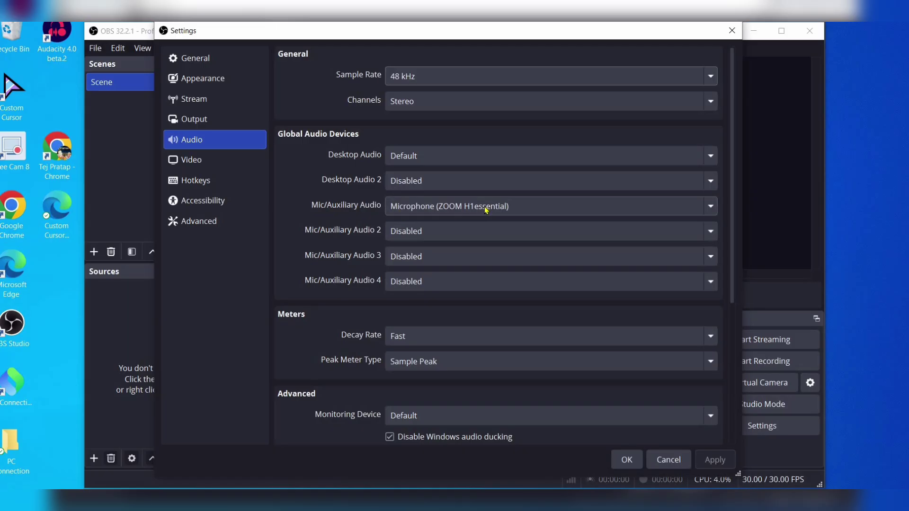
{"action": "left_click", "coordinate": [462, 206]}
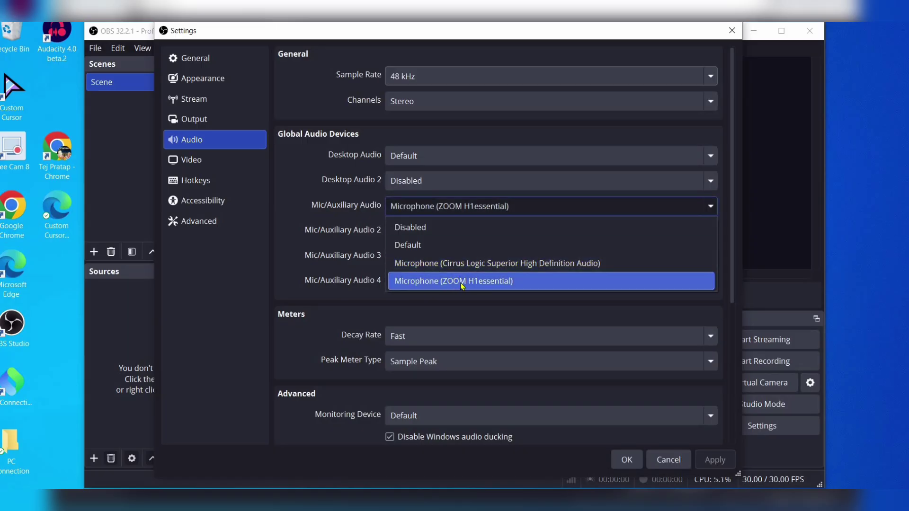
{"action": "left_click", "coordinate": [509, 209]}
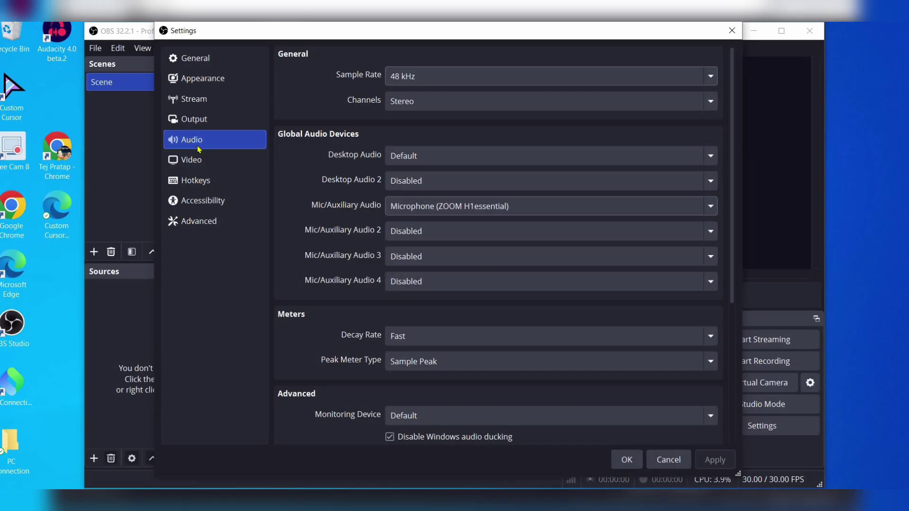
Review the video settings, checking the output (scaled) resolution choices and the common FPS value.
{"action": "left_click", "coordinate": [198, 168]}
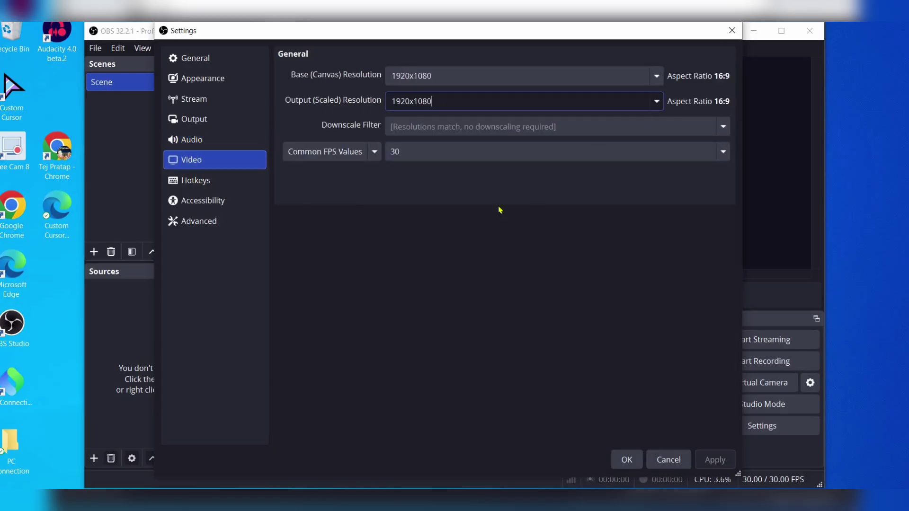
{"action": "left_click", "coordinate": [473, 101]}
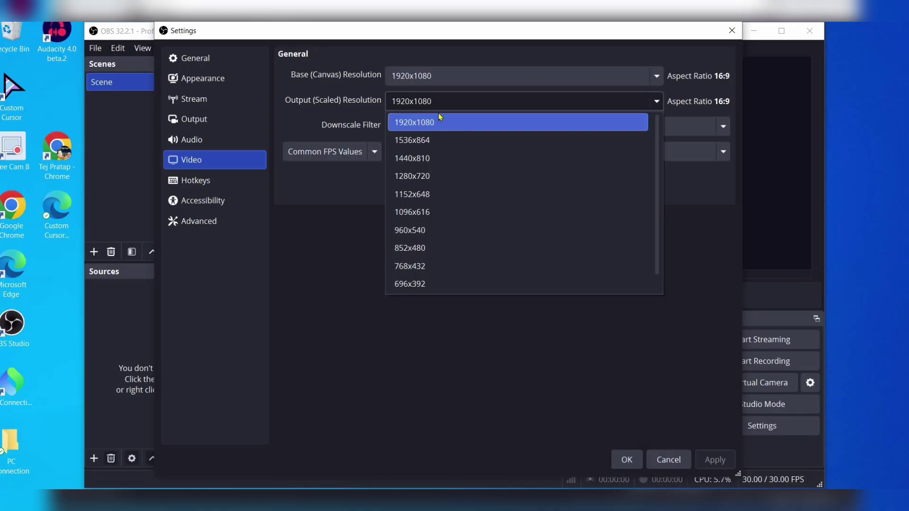
{"action": "left_click", "coordinate": [430, 100]}
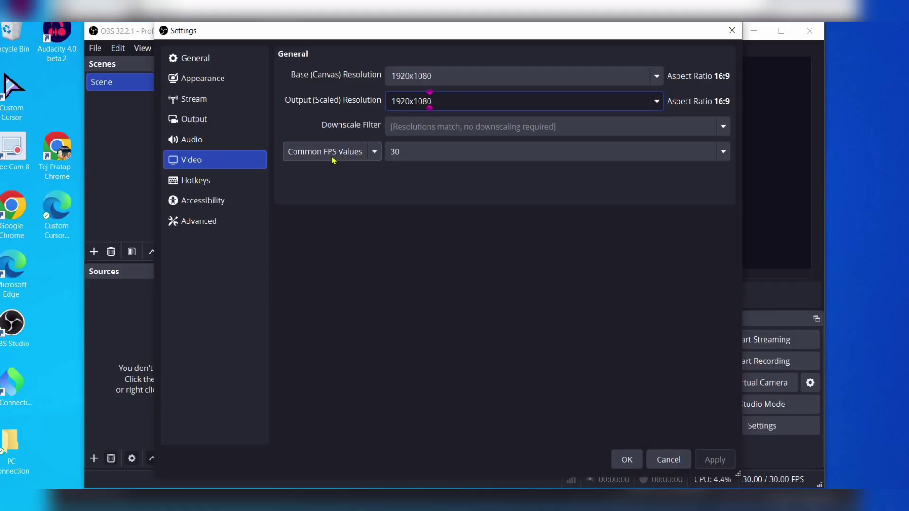
{"action": "left_click", "coordinate": [438, 156]}
Review the hotkeys assigned to starting, stopping, pausing and unpausing a recording.
{"action": "left_click", "coordinate": [207, 187]}
{"action": "left_click", "coordinate": [212, 185]}
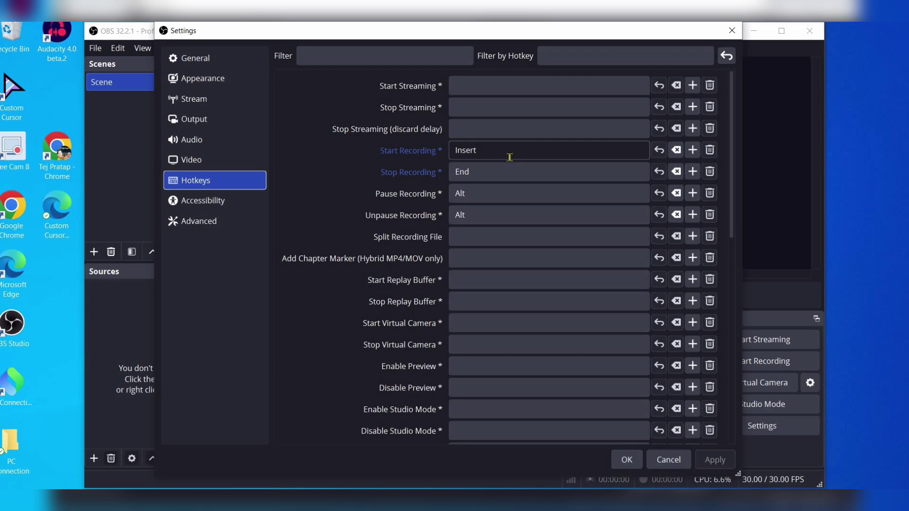
{"action": "left_click", "coordinate": [507, 150]}
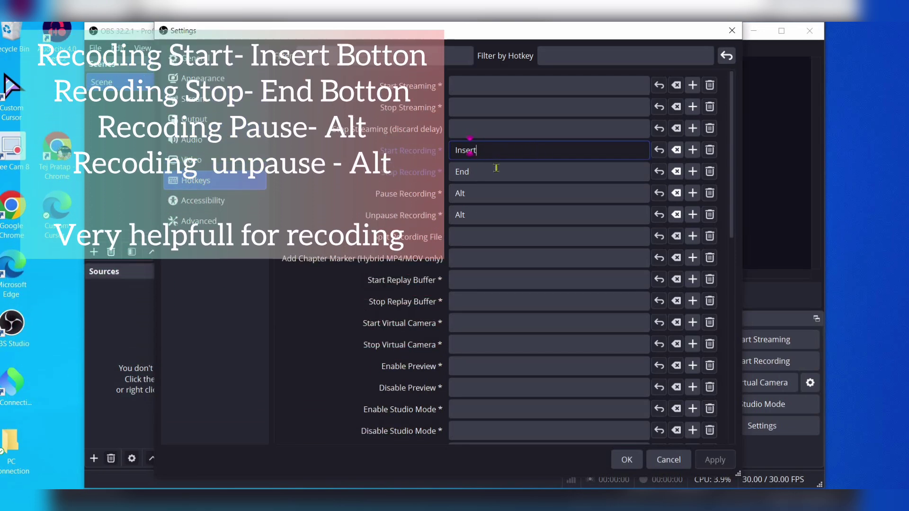
{"action": "left_click", "coordinate": [497, 170]}
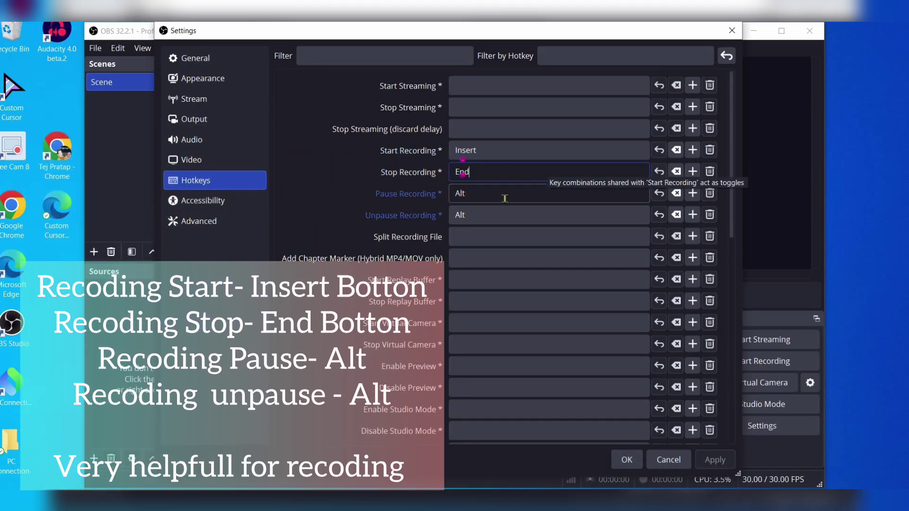
{"action": "left_click", "coordinate": [505, 197]}
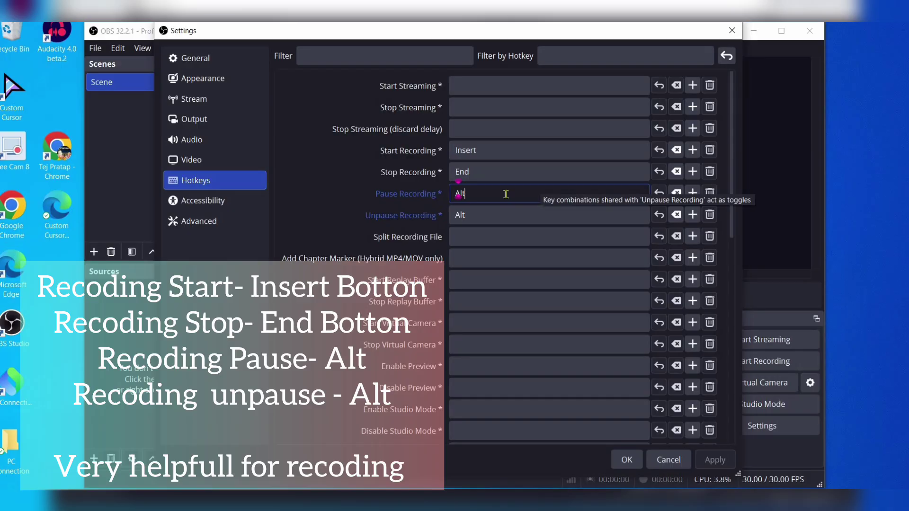
{"action": "left_click", "coordinate": [503, 210]}
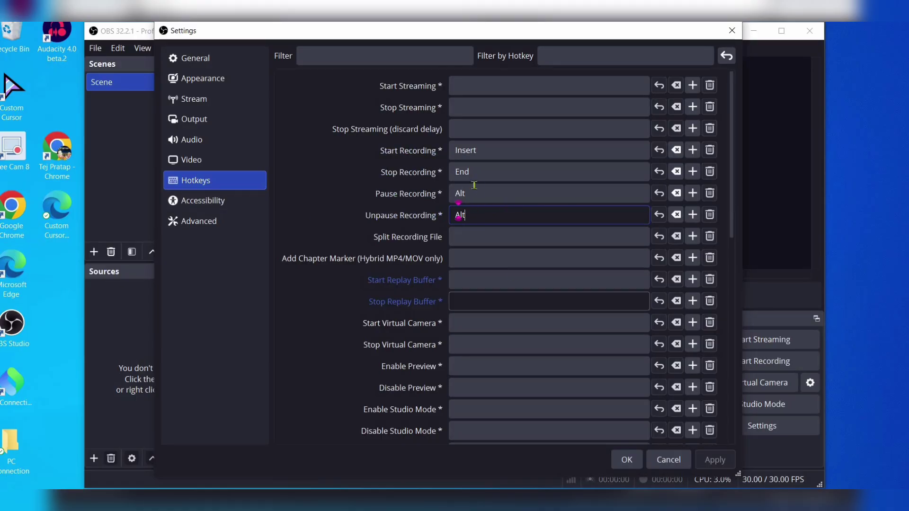
Review the advanced and accessibility settings, then close the settings dialog.
{"action": "left_click", "coordinate": [212, 228]}
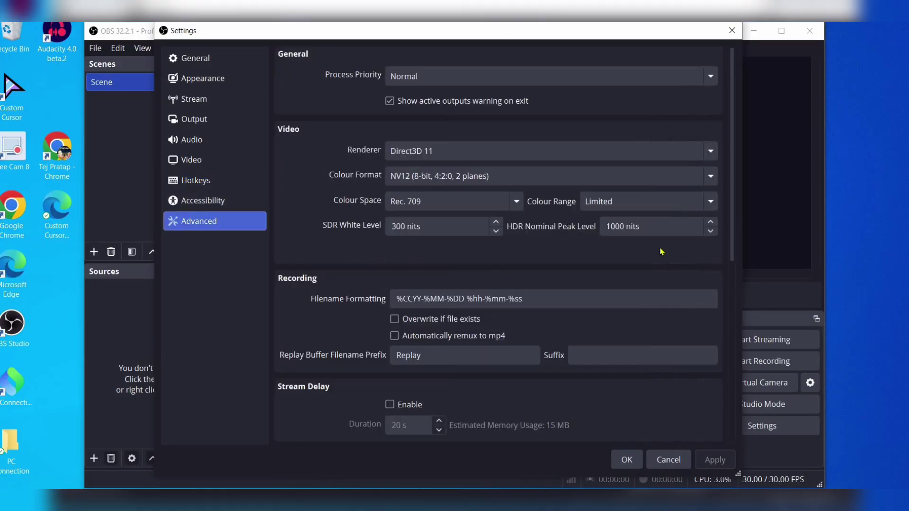
{"action": "left_click", "coordinate": [234, 200]}
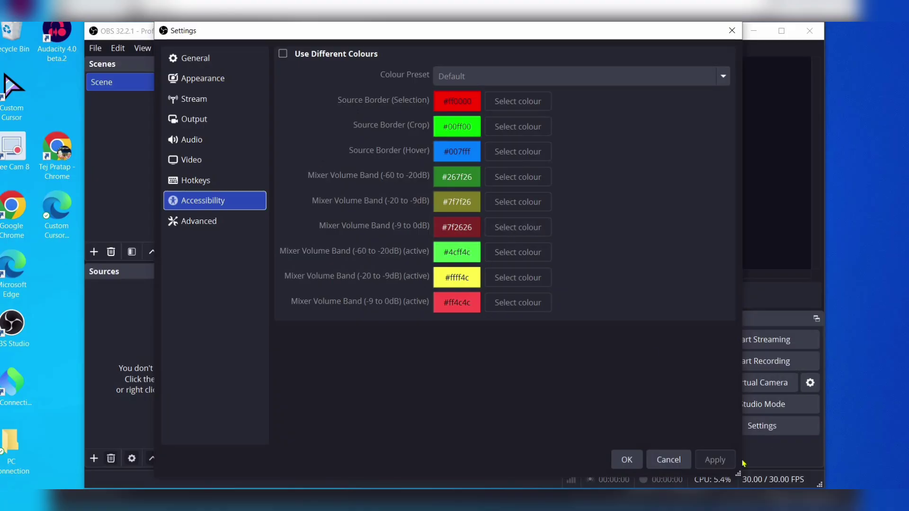
{"action": "left_click", "coordinate": [628, 460]}
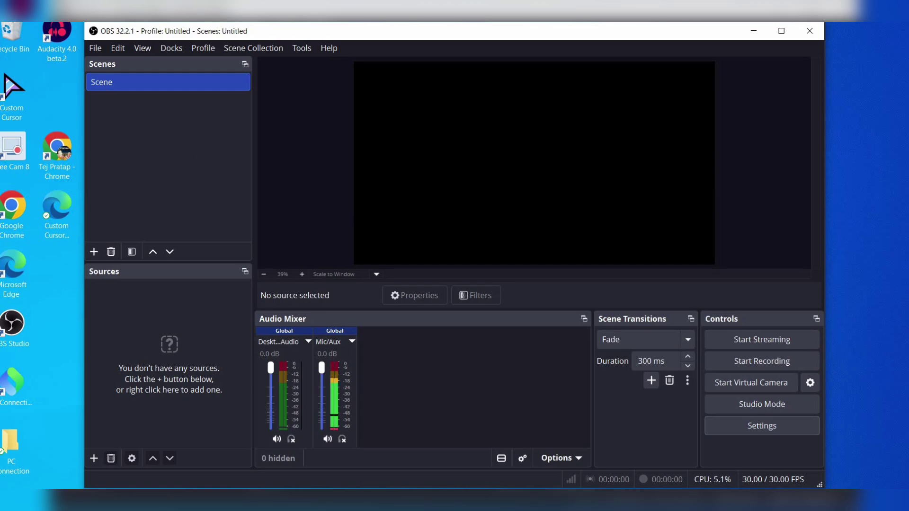
Add a new Display Capture source that captures the 1920x1080 primary monitor.
{"action": "left_click", "coordinate": [94, 458]}
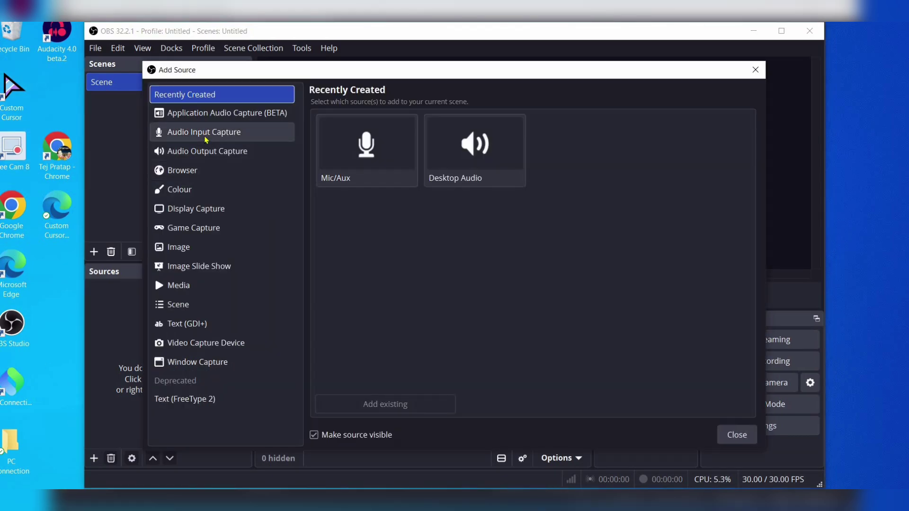
{"action": "left_click", "coordinate": [191, 212]}
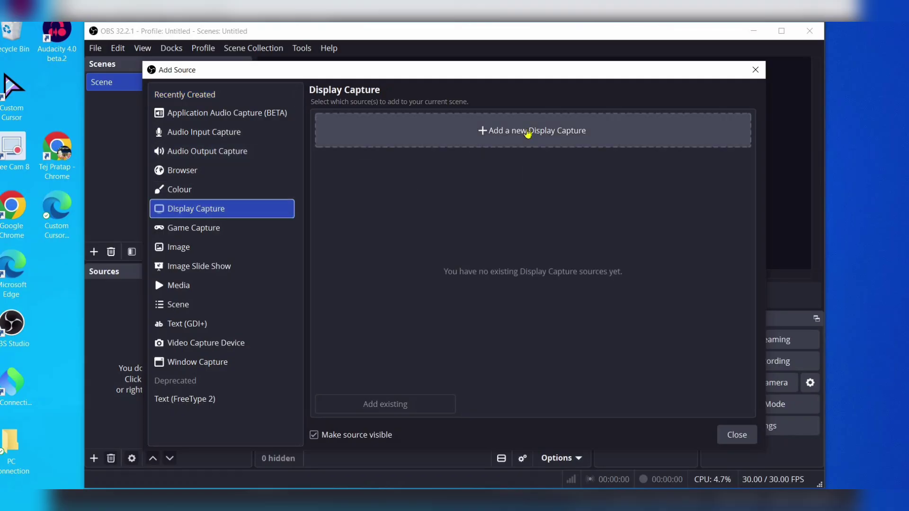
{"action": "left_click", "coordinate": [532, 136]}
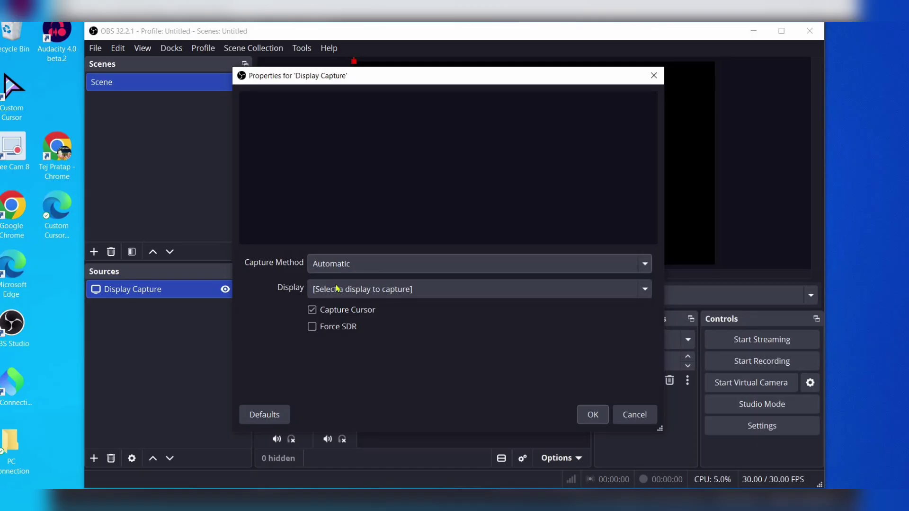
{"action": "left_click", "coordinate": [393, 294]}
{"action": "left_click", "coordinate": [393, 329]}
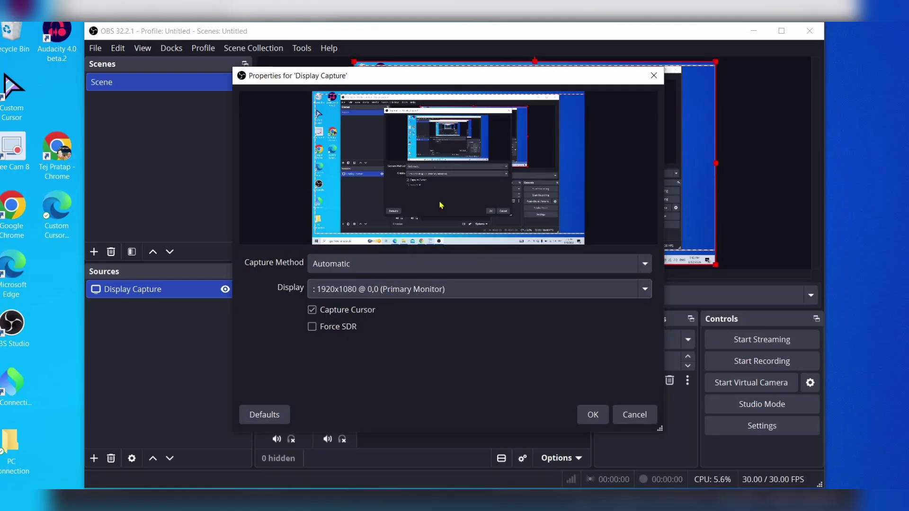
{"action": "left_click", "coordinate": [594, 414]}
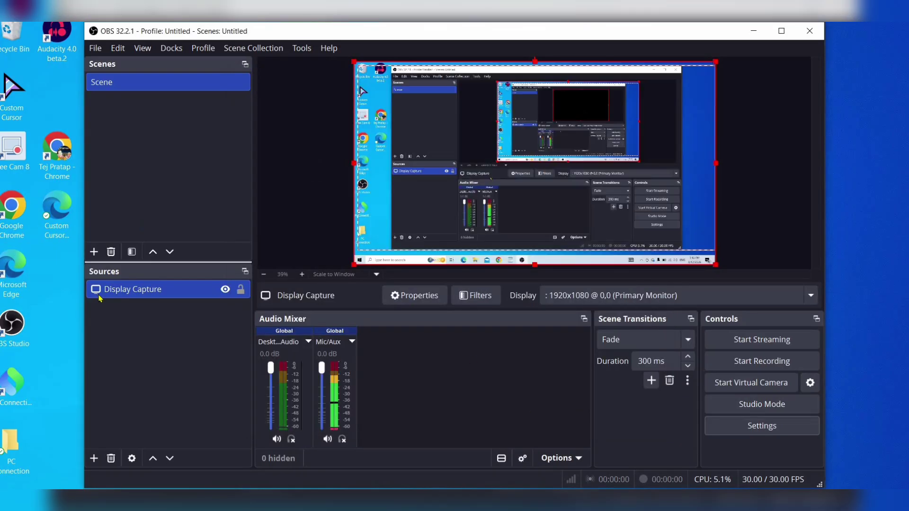
Add a new Audio Input Capture source that uses the Microphone (ZOOM H1essential) device.
{"action": "left_click", "coordinate": [94, 458]}
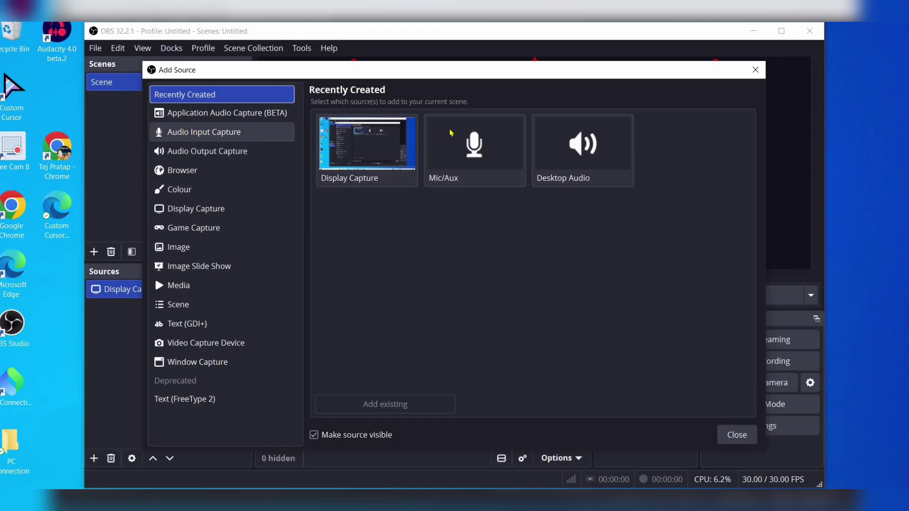
{"action": "left_click", "coordinate": [235, 136]}
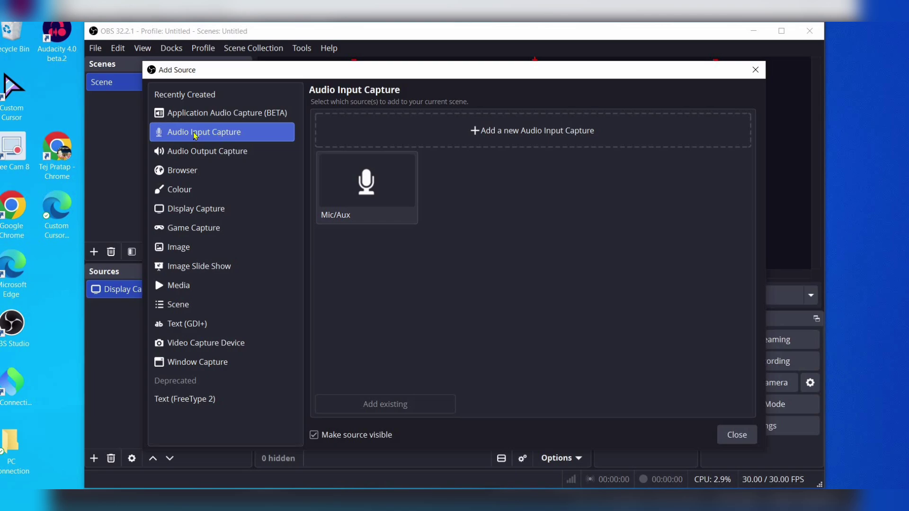
{"action": "left_click", "coordinate": [525, 131]}
{"action": "left_click", "coordinate": [408, 111]}
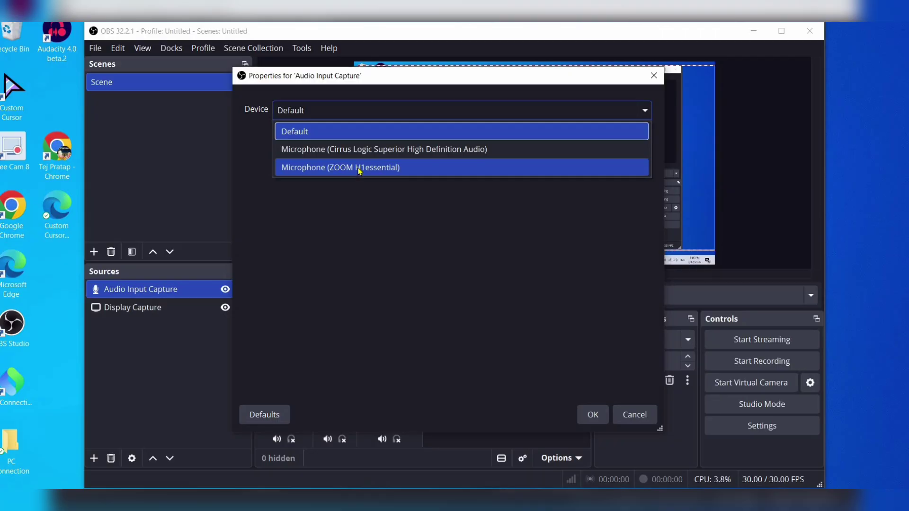
{"action": "left_click", "coordinate": [359, 169]}
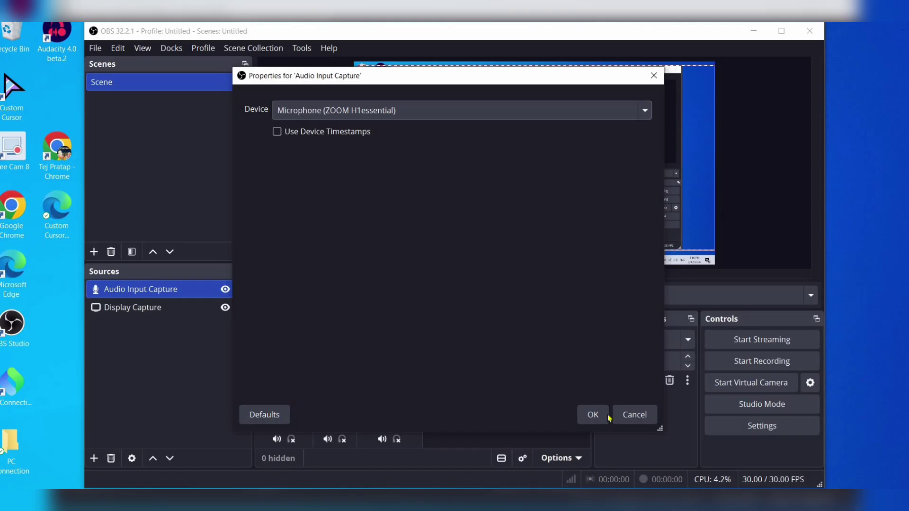
{"action": "key", "text": "Return"}
Add a new Video Capture Device source that uses the Integrated Webcam.
{"action": "left_click", "coordinate": [145, 308]}
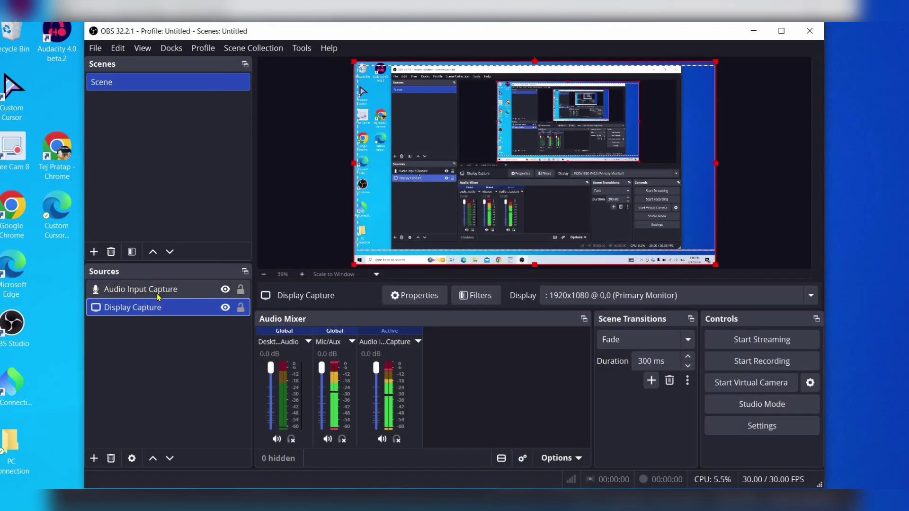
{"action": "key", "text": "Up"}
{"action": "left_click", "coordinate": [166, 308]}
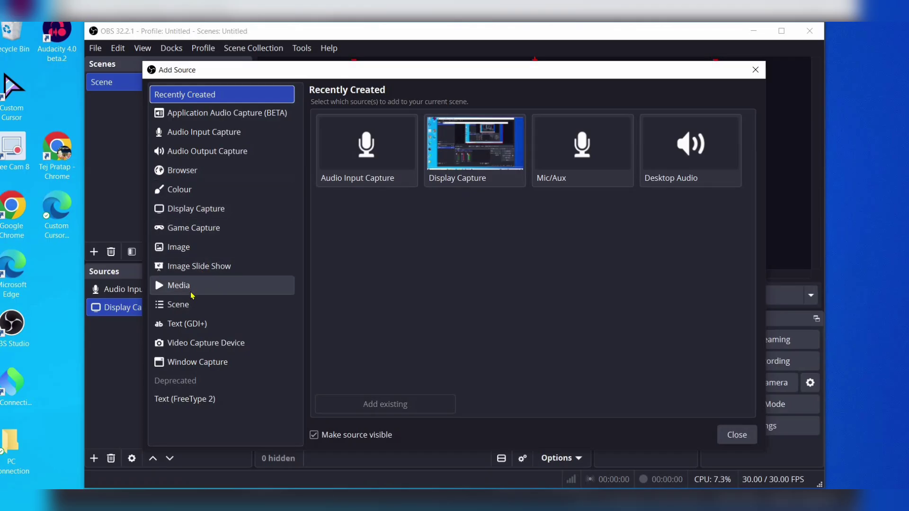
{"action": "left_click", "coordinate": [191, 344]}
{"action": "left_click", "coordinate": [549, 130]}
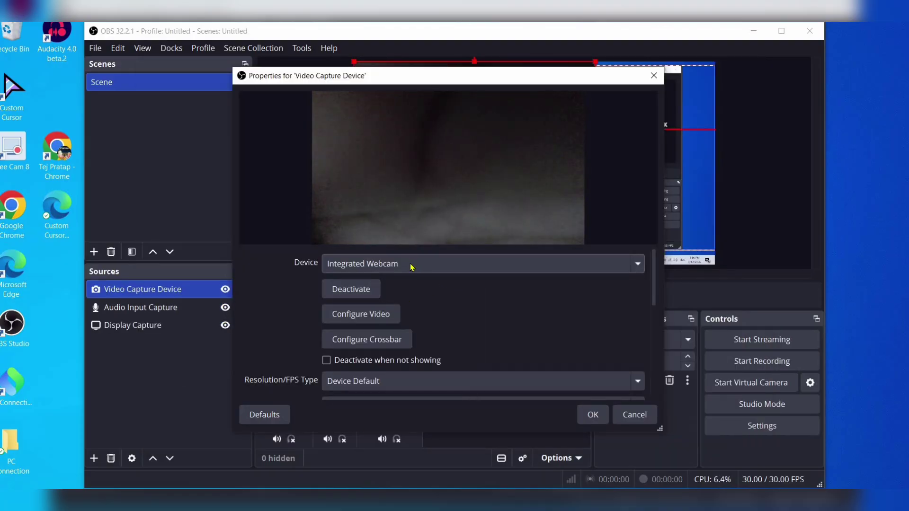
{"action": "left_click", "coordinate": [392, 265]}
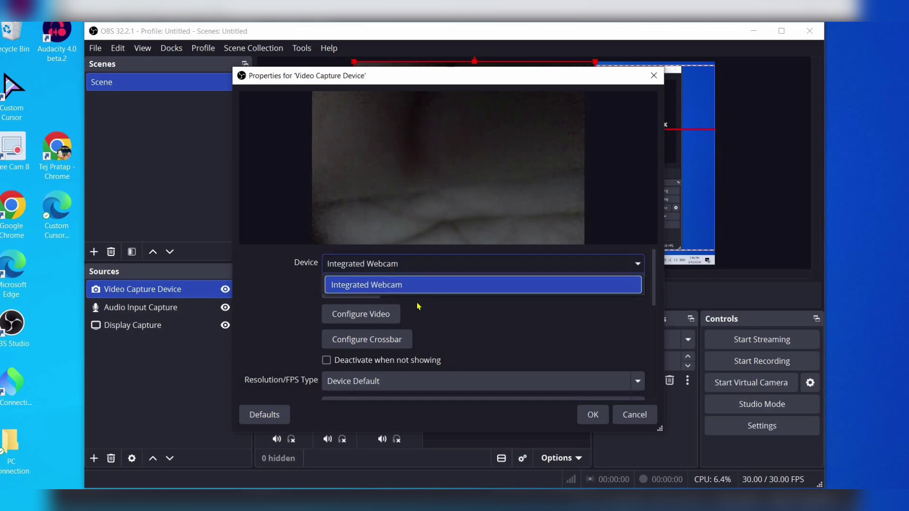
{"action": "left_click", "coordinate": [379, 284]}
{"action": "left_click", "coordinate": [340, 341]}
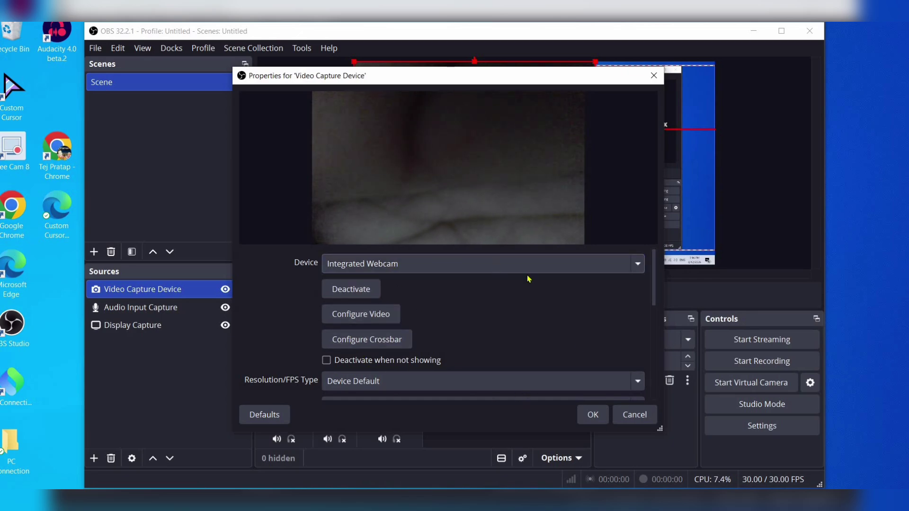
{"action": "left_click", "coordinate": [593, 414]}
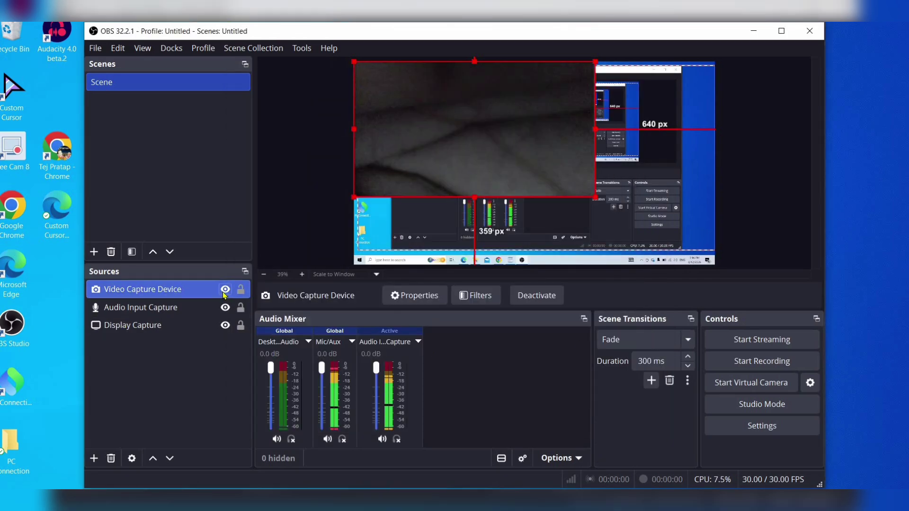
Hide the Video Capture Device source and remove it from the scene.
{"action": "left_click", "coordinate": [226, 289]}
{"action": "left_click", "coordinate": [630, 212]}
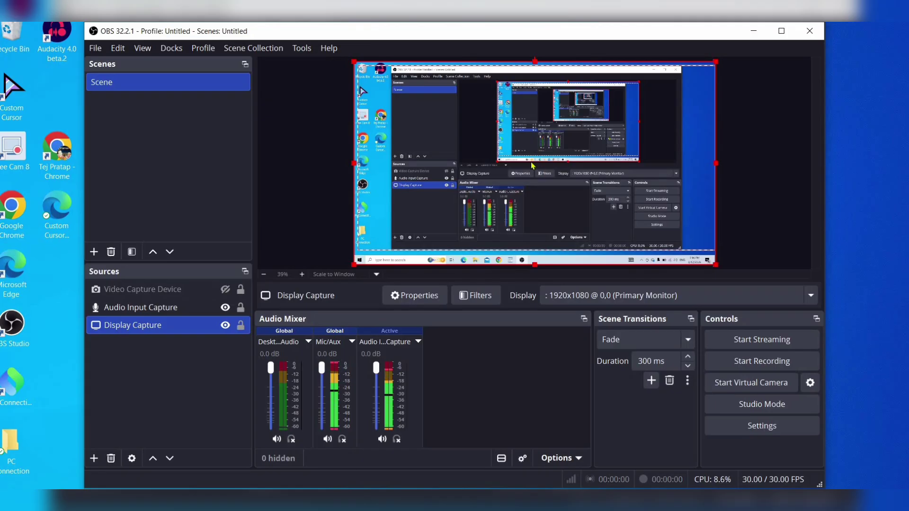
{"action": "right_click", "coordinate": [172, 289]}
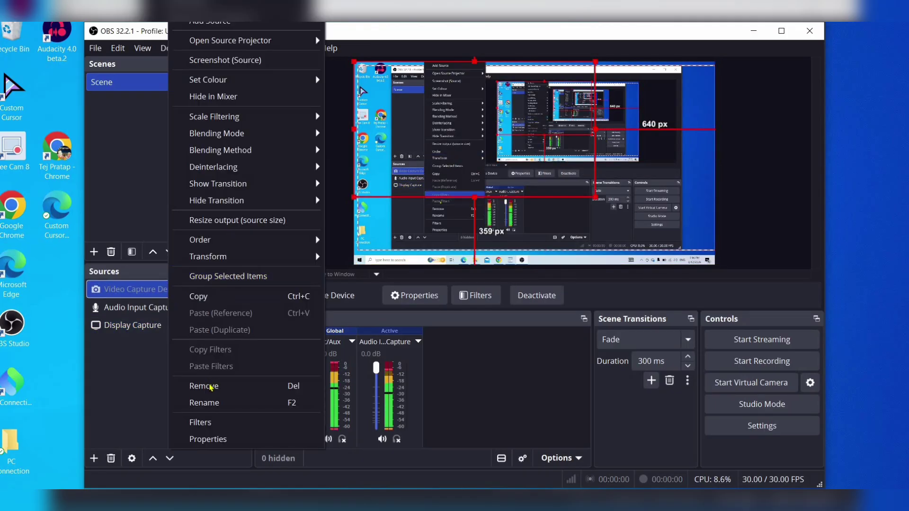
{"action": "left_click", "coordinate": [210, 387]}
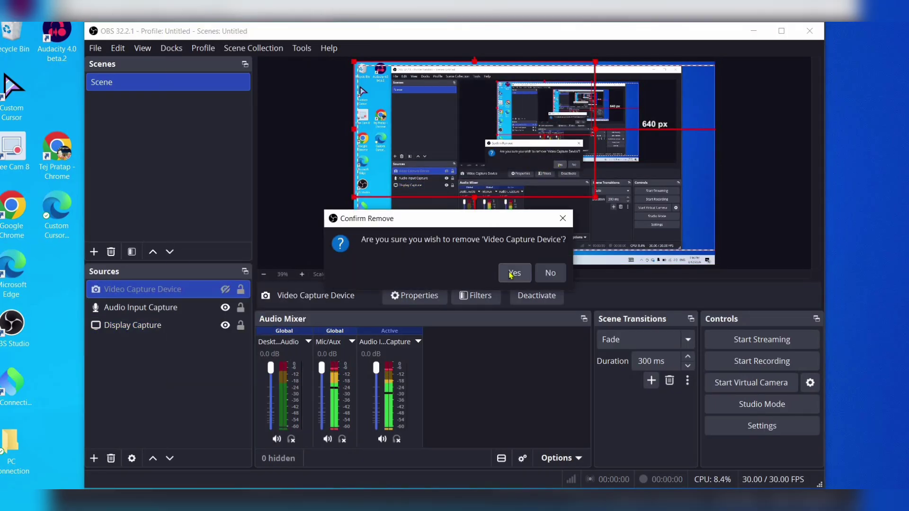
{"action": "left_click", "coordinate": [512, 274]}
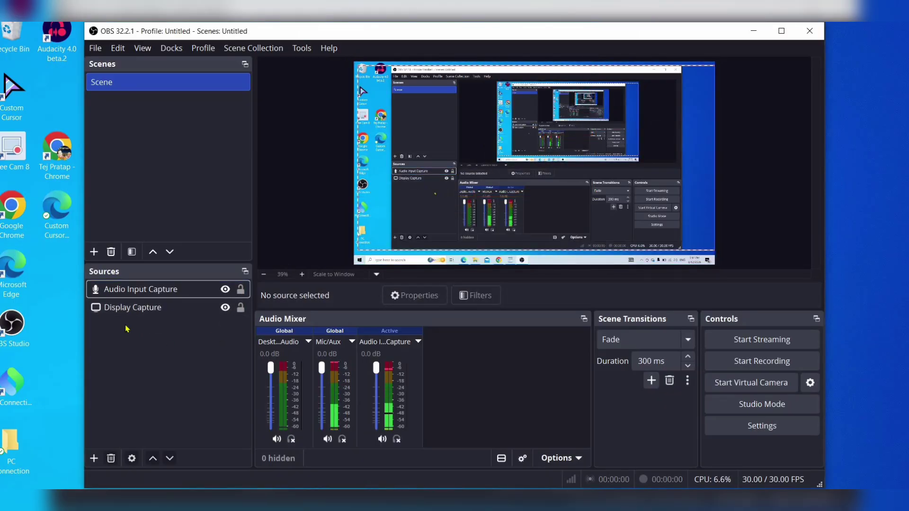
{"action": "left_click", "coordinate": [142, 308]}
{"action": "left_click", "coordinate": [143, 292]}
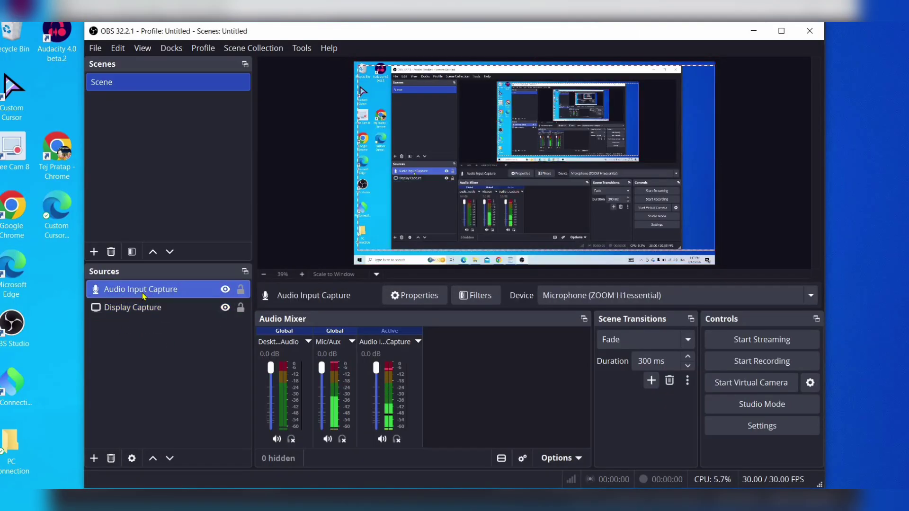
{"action": "left_click", "coordinate": [141, 308]}
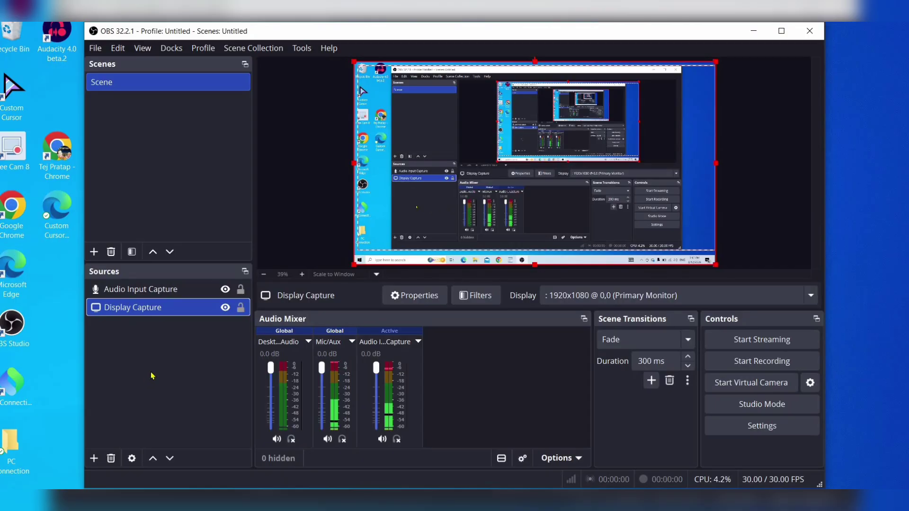
Add a Gain filter to the Audio Input Capture source and set its gain to about 6.5 dB.
{"action": "left_click", "coordinate": [142, 290]}
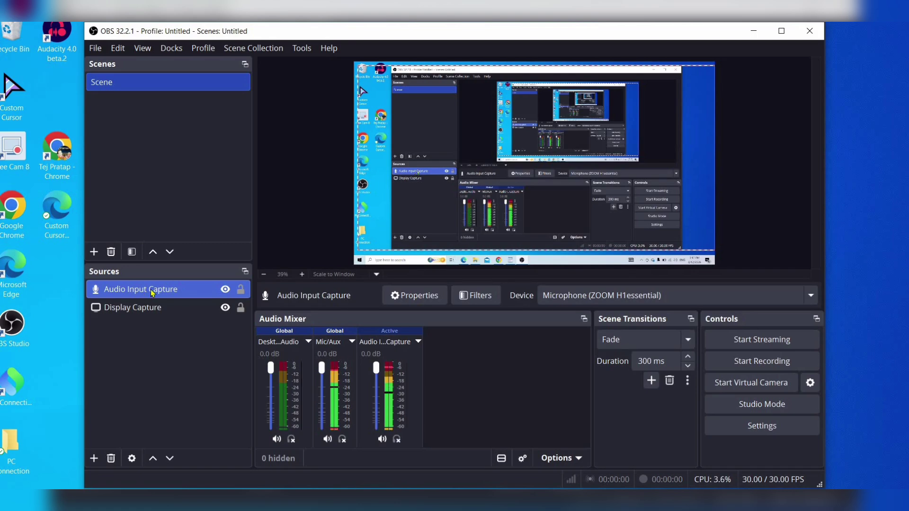
{"action": "right_click", "coordinate": [153, 291]}
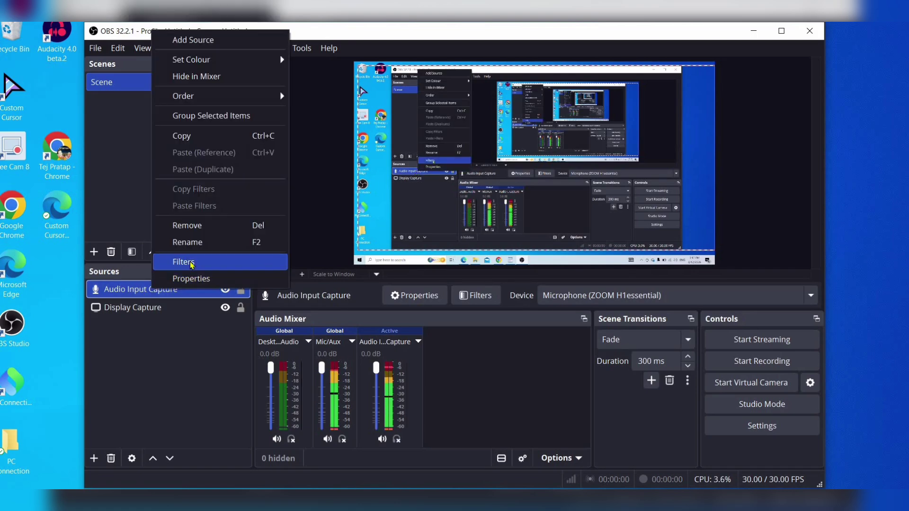
{"action": "left_click", "coordinate": [192, 264]}
{"action": "left_click", "coordinate": [205, 459]}
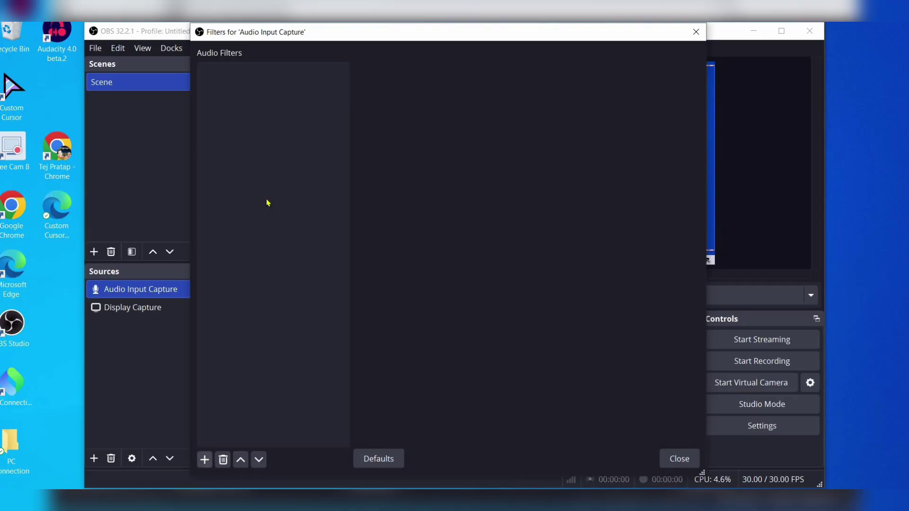
{"action": "left_click", "coordinate": [251, 345]}
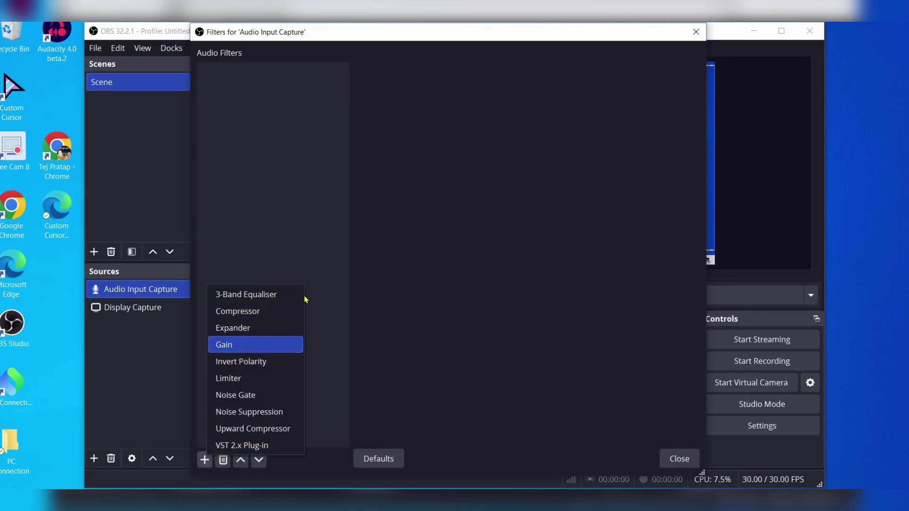
{"action": "key", "text": "Return"}
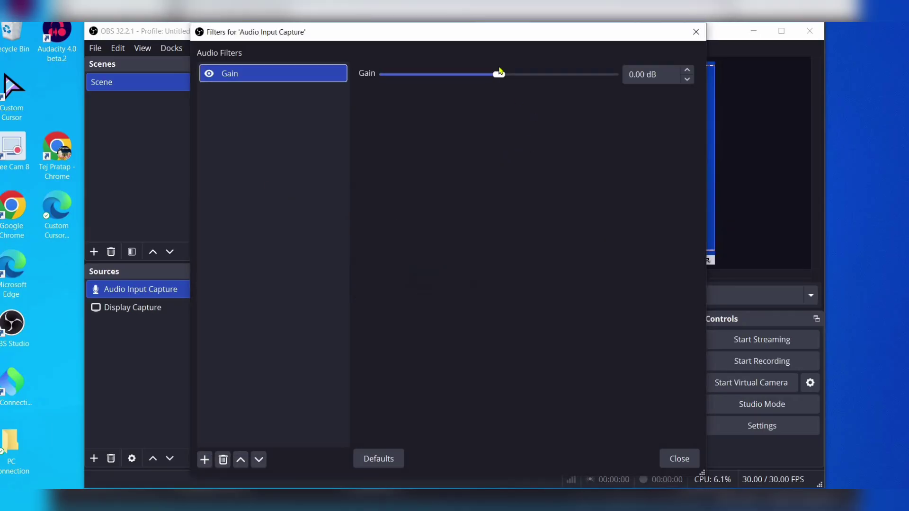
{"action": "left_click", "coordinate": [524, 77]}
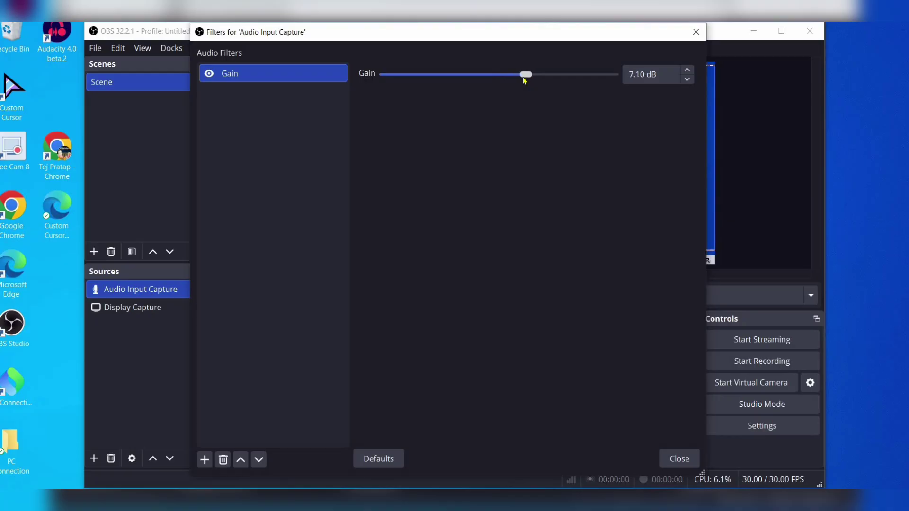
Add a Noise Suppression filter to the Audio Input Capture source, keeping RNNoise (good quality, more CPU usage) as its method.
{"action": "left_click", "coordinate": [206, 459]}
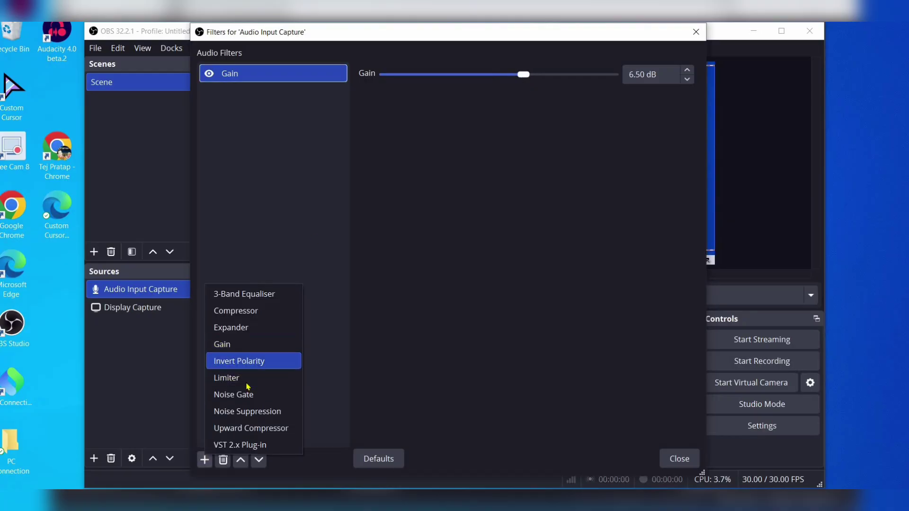
{"action": "left_click", "coordinate": [248, 412]}
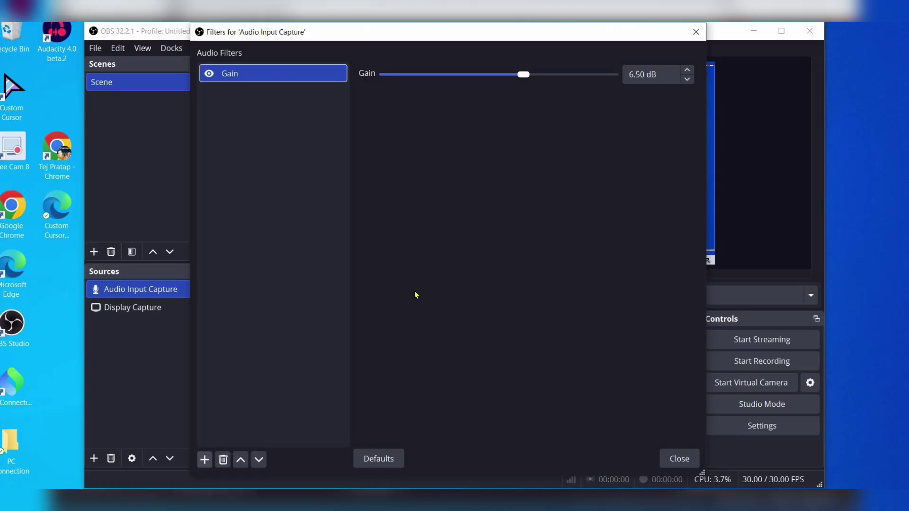
{"action": "left_click", "coordinate": [420, 275]}
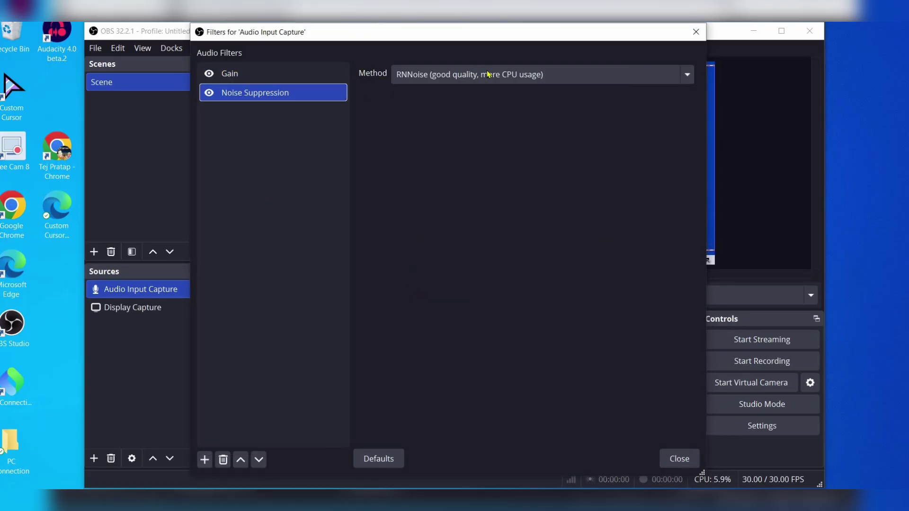
{"action": "left_click", "coordinate": [488, 75]}
{"action": "left_click", "coordinate": [296, 108]}
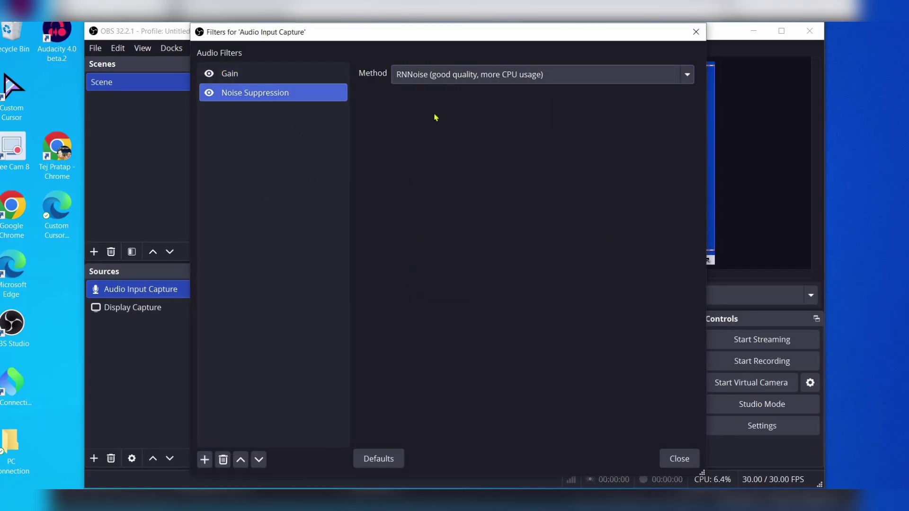
Add a Limiter filter to the Audio Input Capture source, keeping its default threshold of -6.00 dB and release of 60 ms.
{"action": "left_click", "coordinate": [205, 461]}
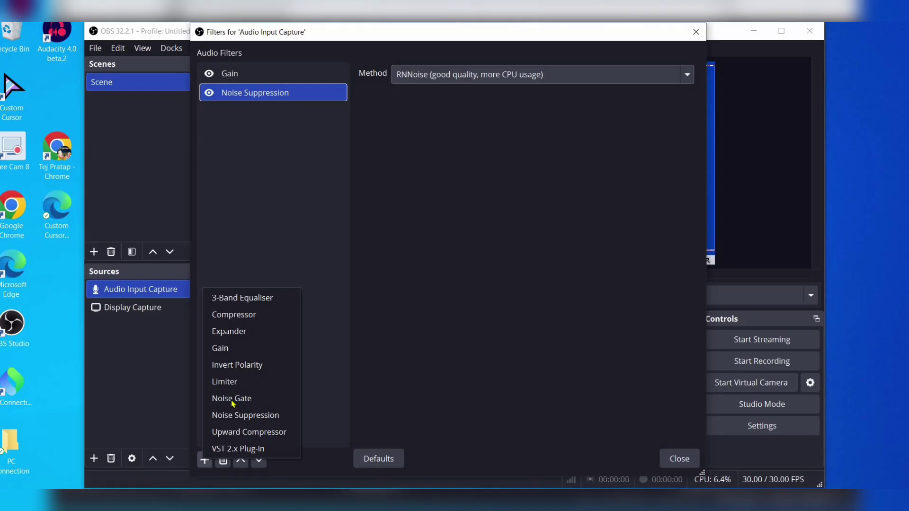
{"action": "left_click", "coordinate": [245, 380]}
{"action": "left_click", "coordinate": [419, 275]}
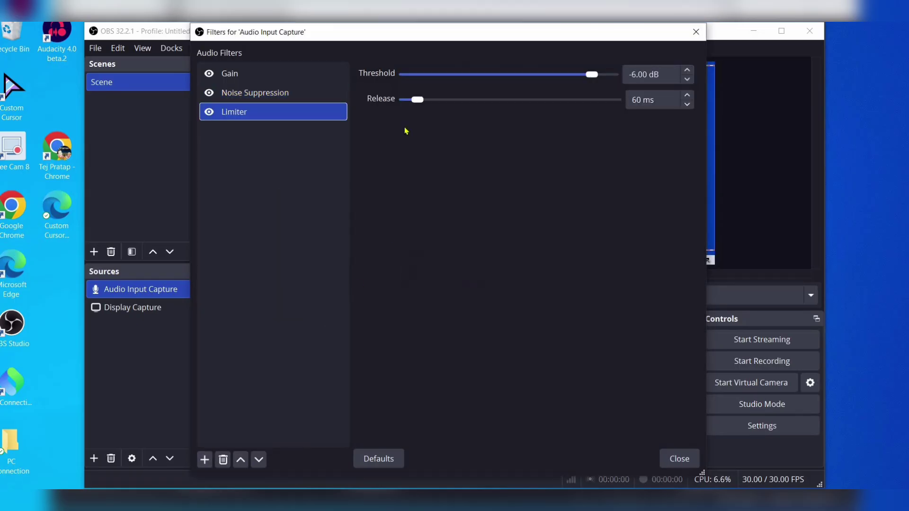
Look through the other available audio filters, review the Gain and Limiter settings, and close the filters window.
{"action": "left_click", "coordinate": [205, 460]}
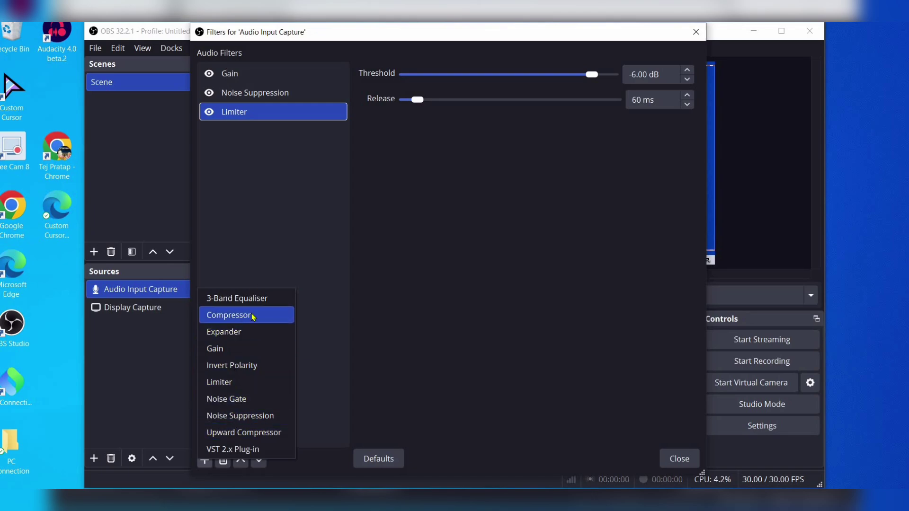
{"action": "left_click", "coordinate": [294, 250]}
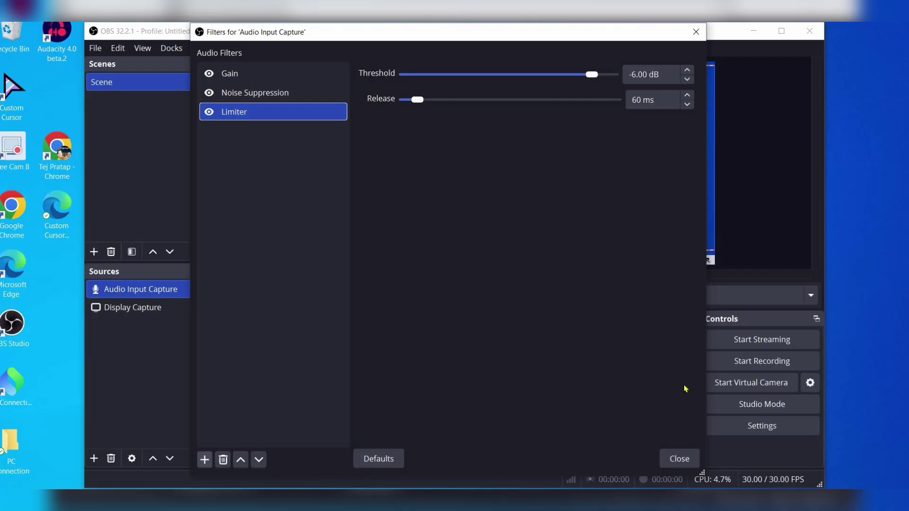
{"action": "left_click", "coordinate": [259, 75]}
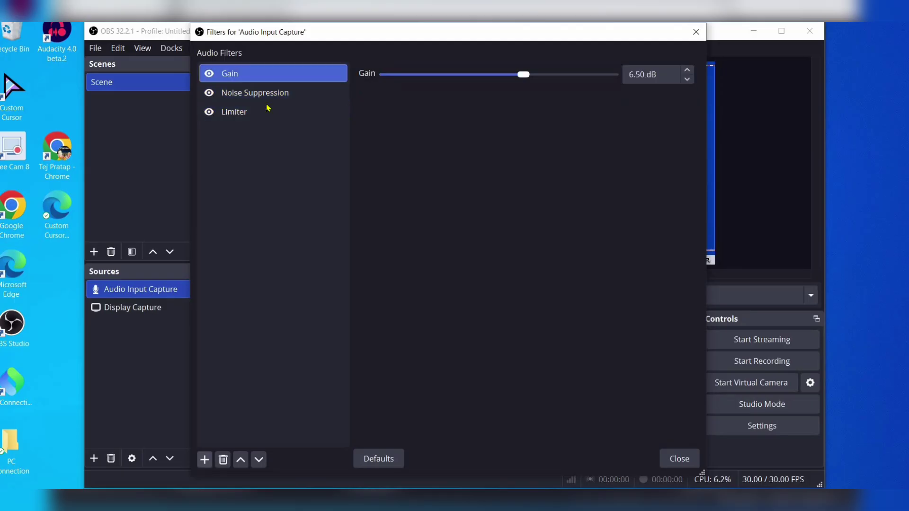
{"action": "left_click", "coordinate": [270, 111]}
{"action": "left_click", "coordinate": [678, 459]}
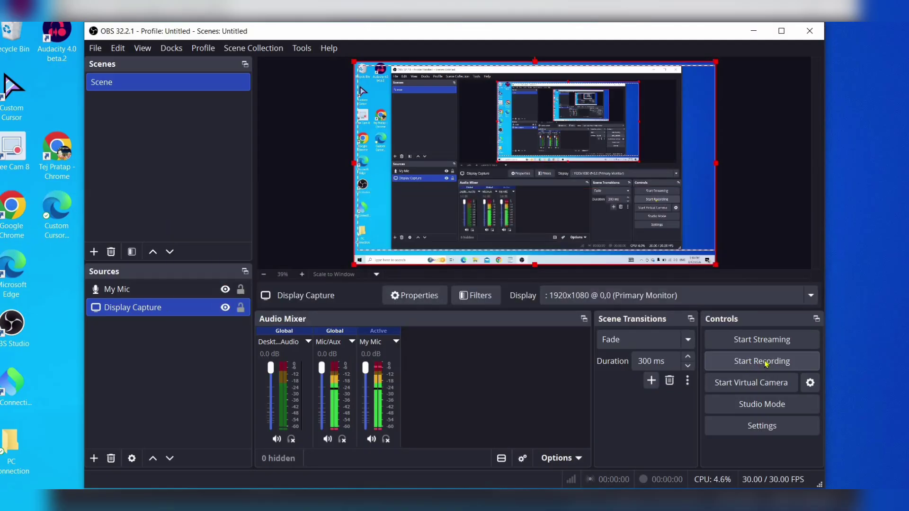
Start recording the screen and minimize the recorder window to capture the desktop.
{"action": "left_click", "coordinate": [749, 363]}
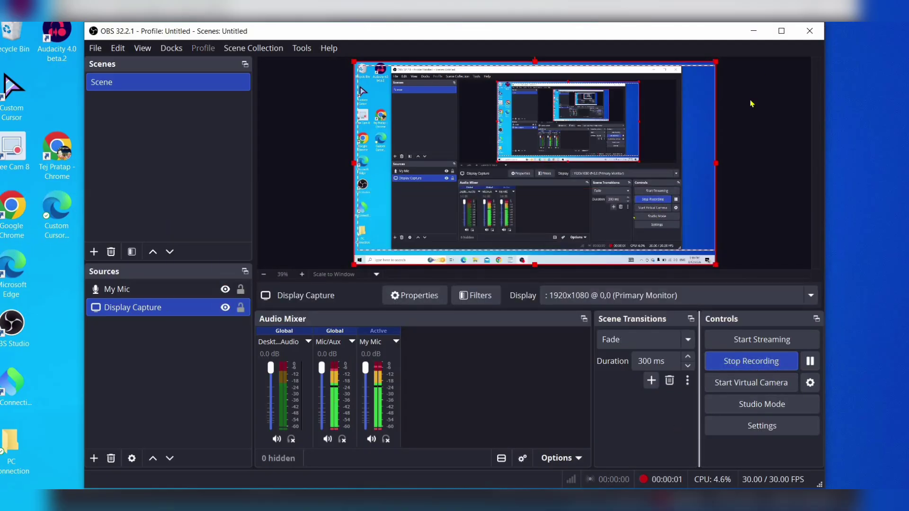
{"action": "left_click", "coordinate": [754, 30]}
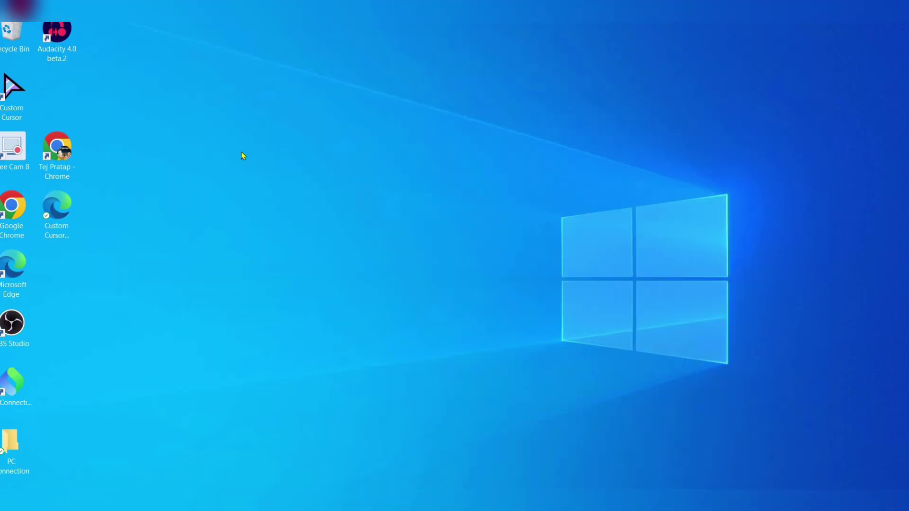
{"action": "left_click", "coordinate": [69, 161]}
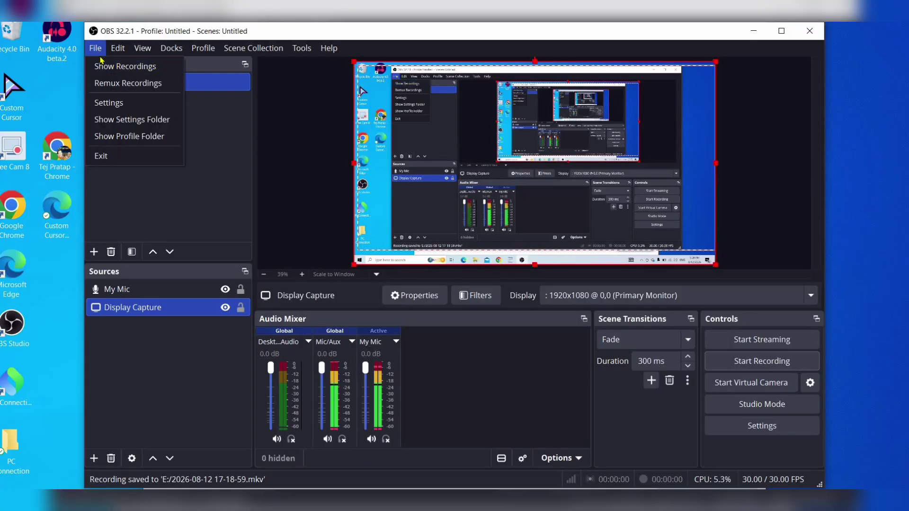
{"action": "left_click", "coordinate": [126, 67]}
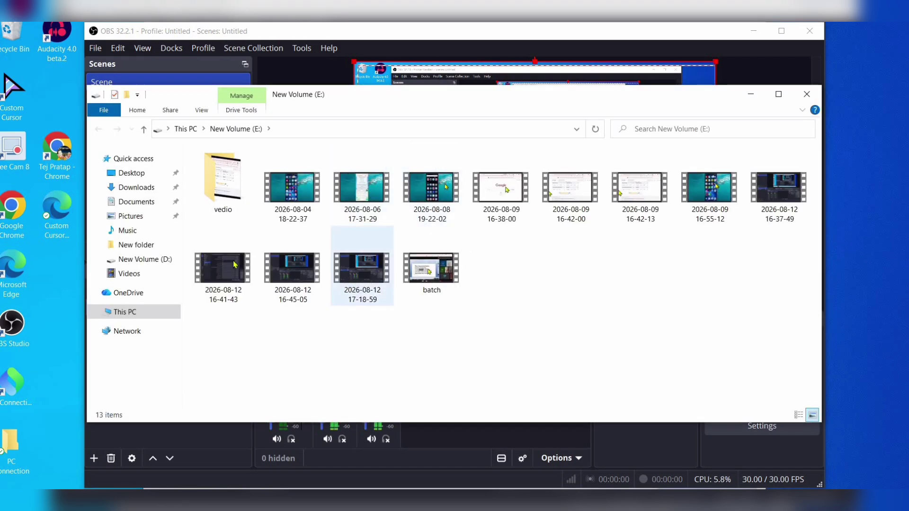
{"action": "key", "text": "alt+Up"}
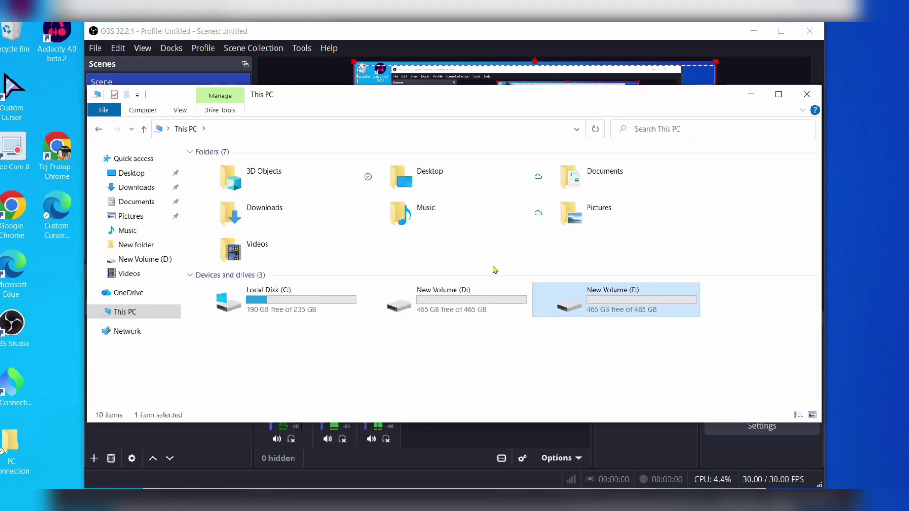
{"action": "key", "text": "Return"}
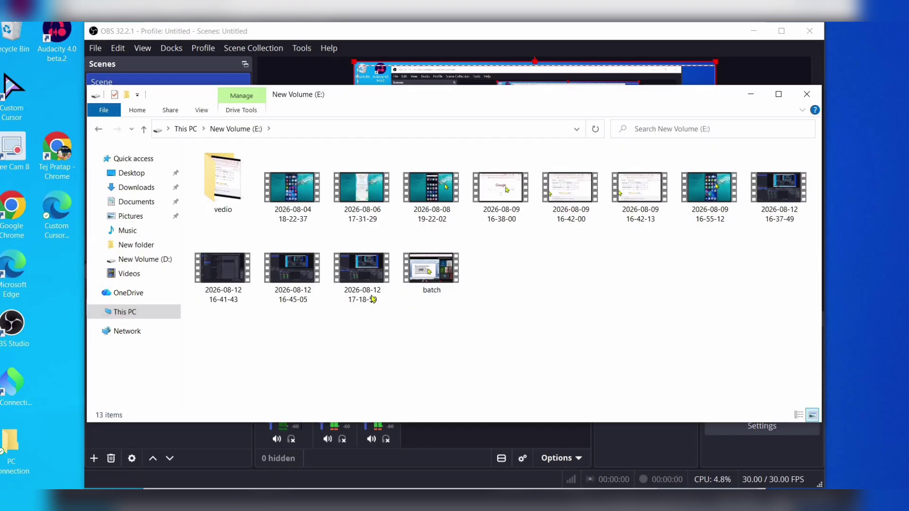
{"action": "double_click", "coordinate": [365, 287]}
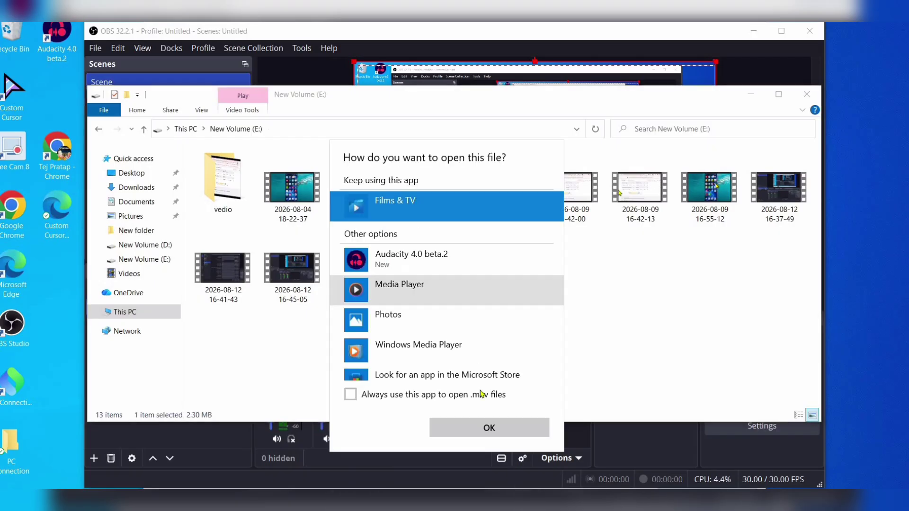
{"action": "double_click", "coordinate": [438, 286]}
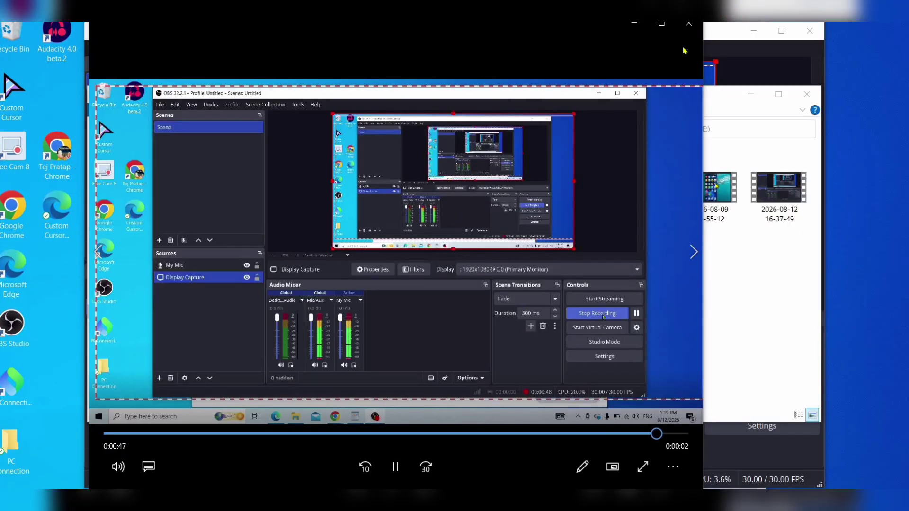
Close the video player and minimize the OBS and recordings folder windows.
{"action": "left_click", "coordinate": [689, 23]}
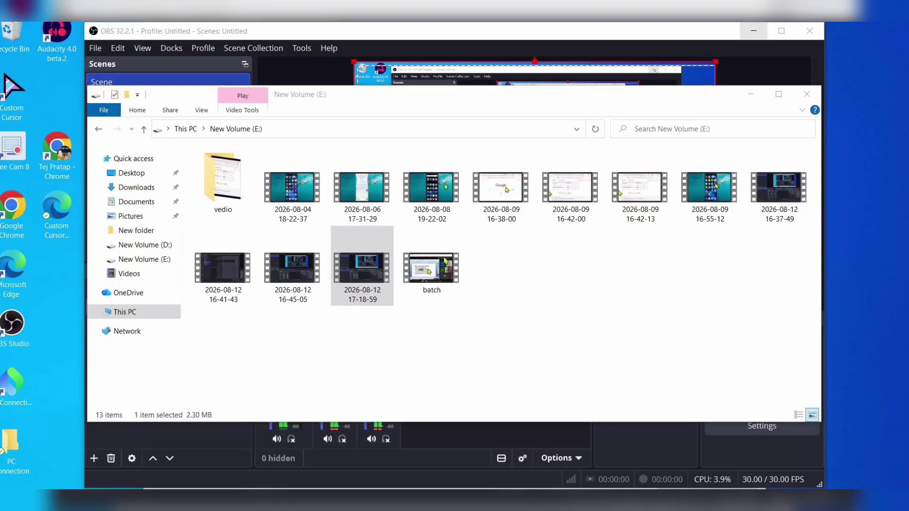
{"action": "left_click", "coordinate": [755, 32]}
{"action": "left_click", "coordinate": [751, 100]}
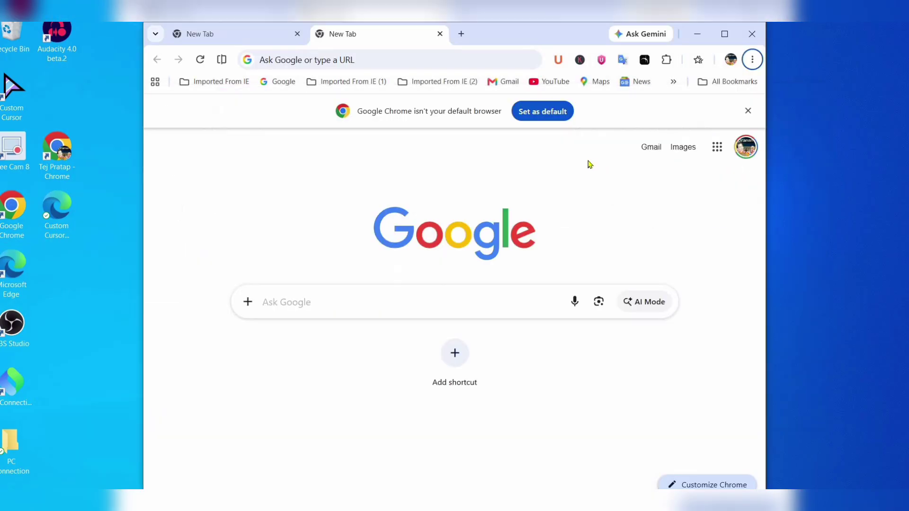